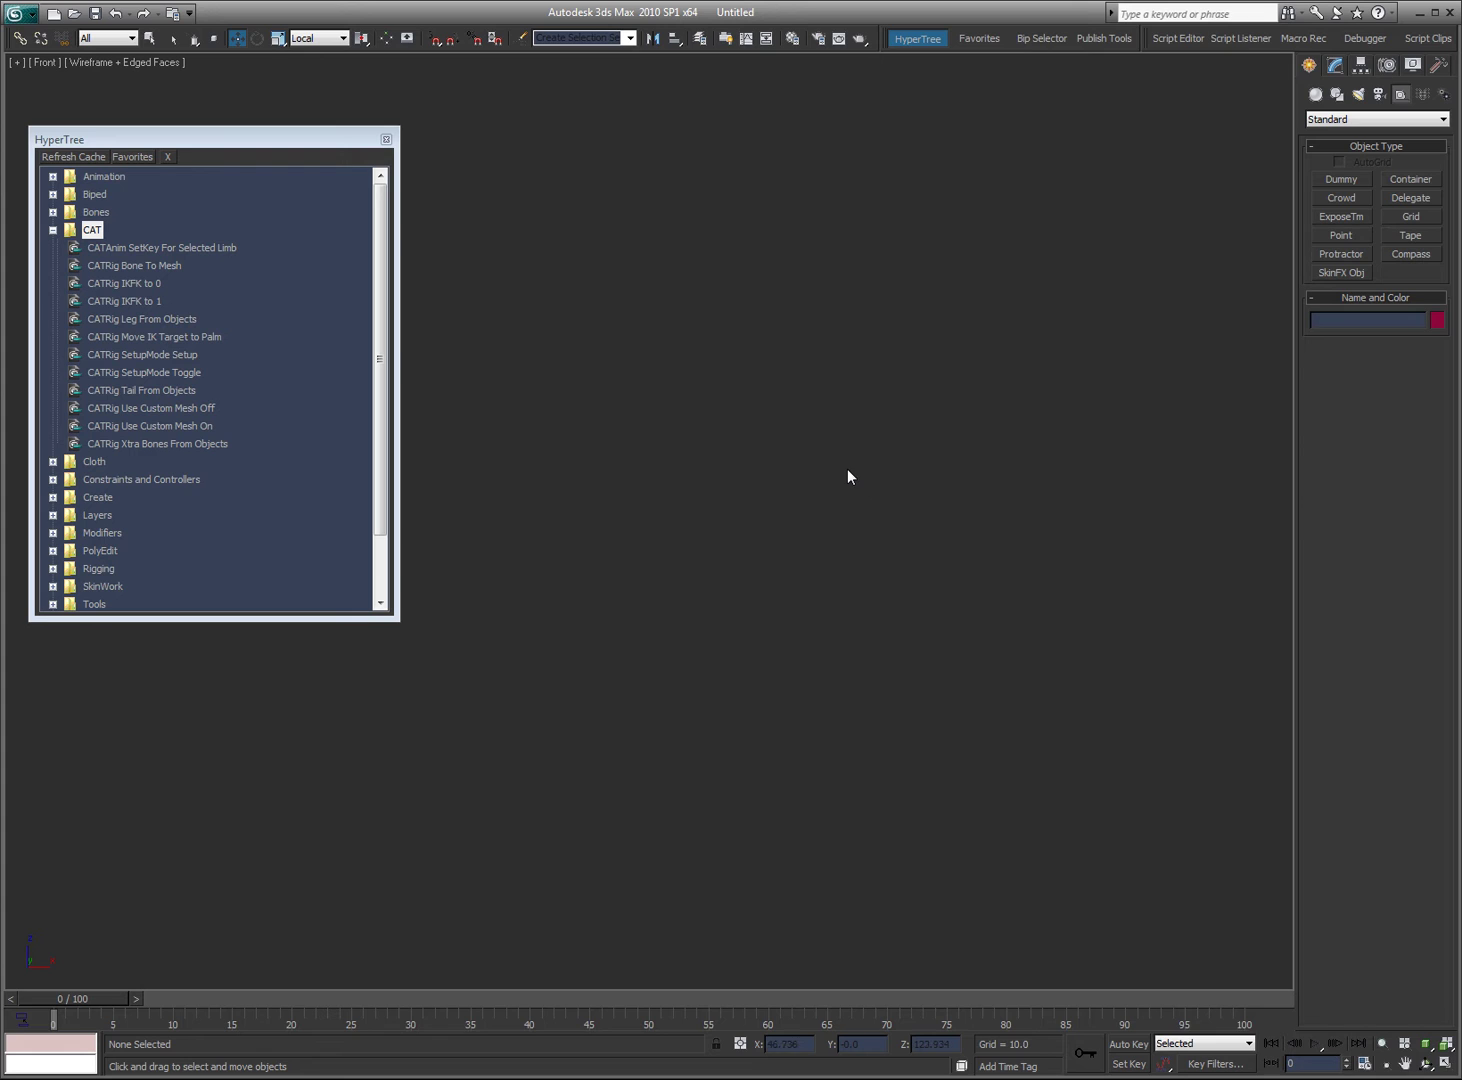
Step: Show the Front view grid and browse HyperTree's CAT scripts, expanding and collapsing the Biped folder
key("g")
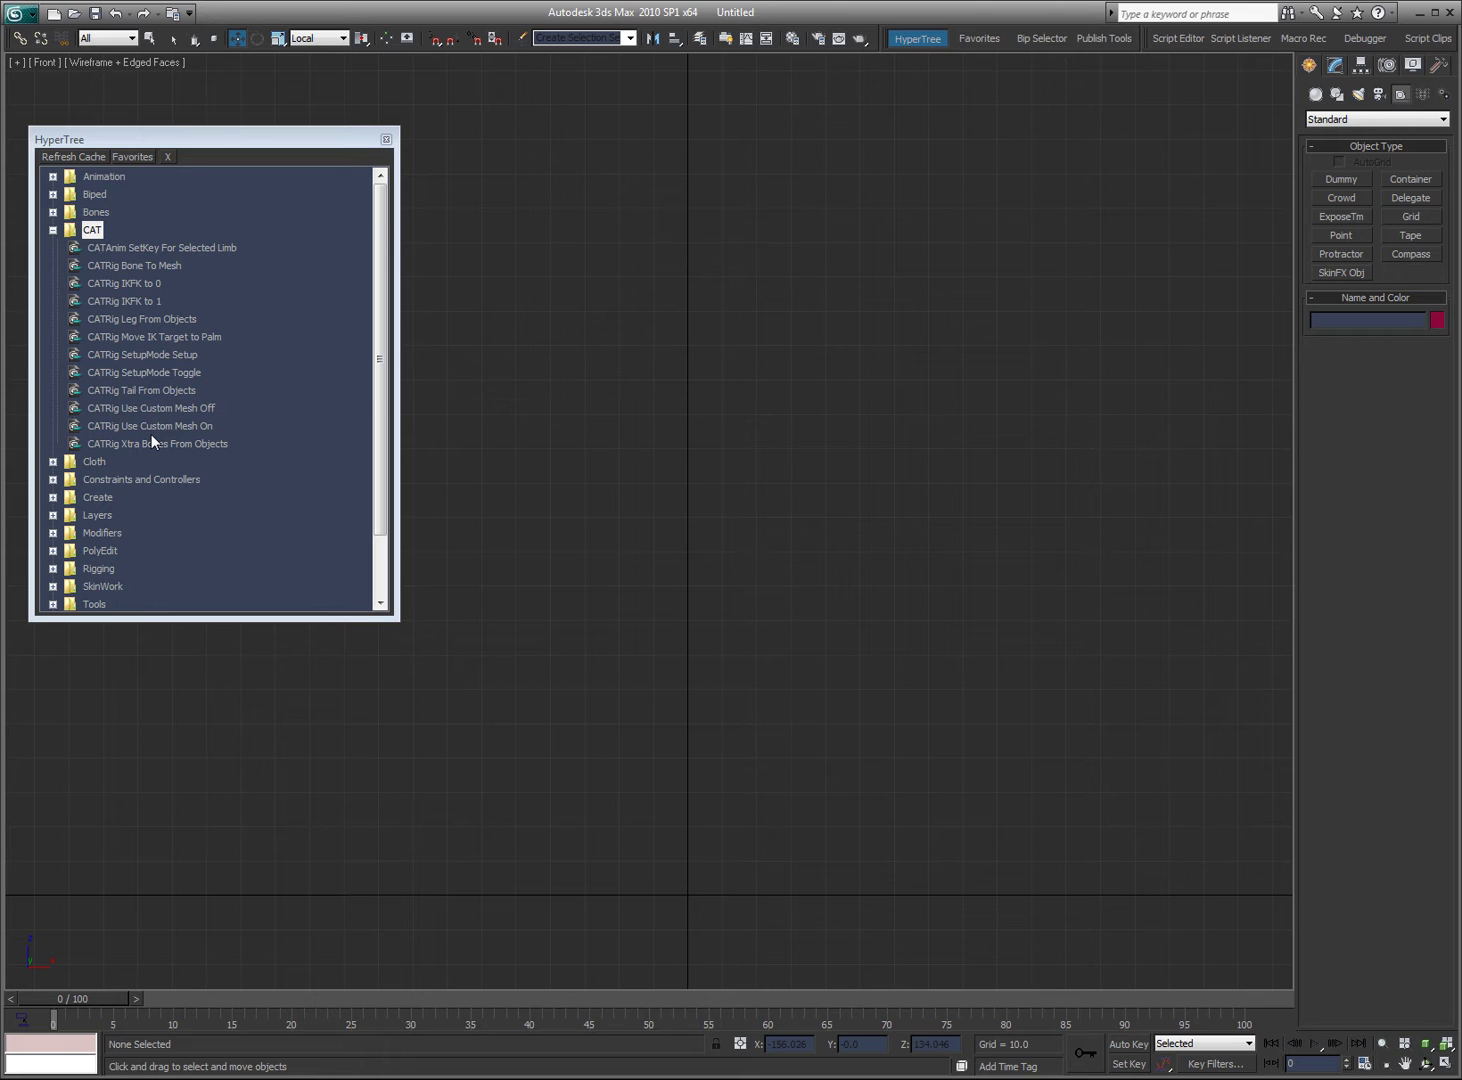
left_click(150, 352)
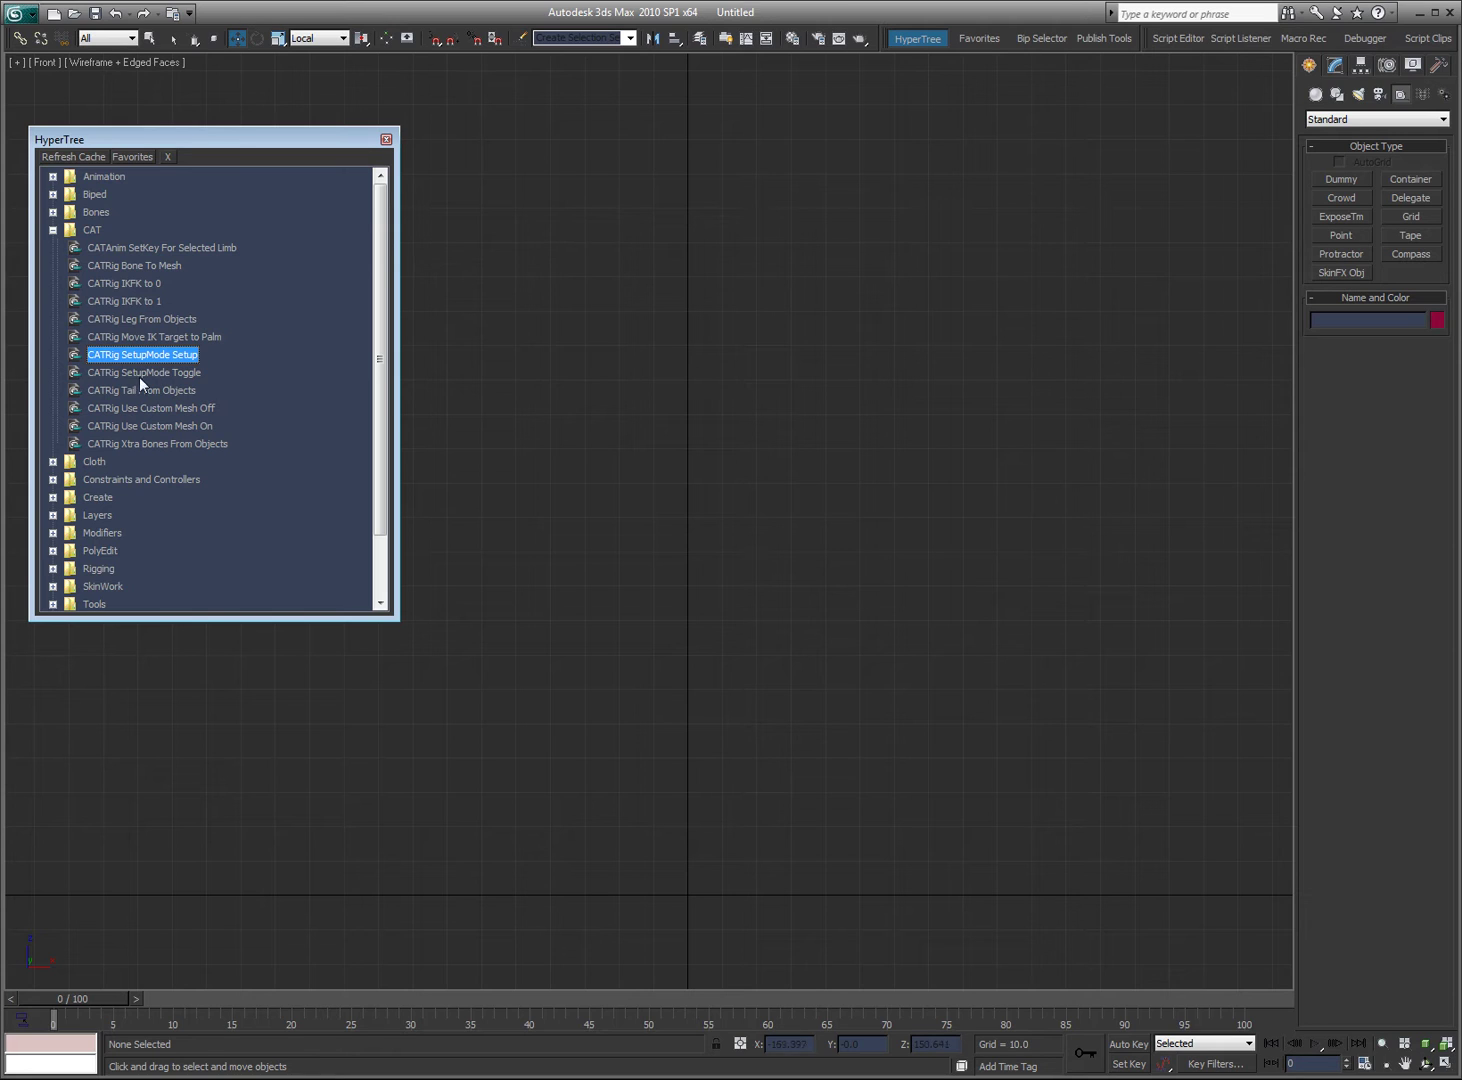
left_click(53, 194)
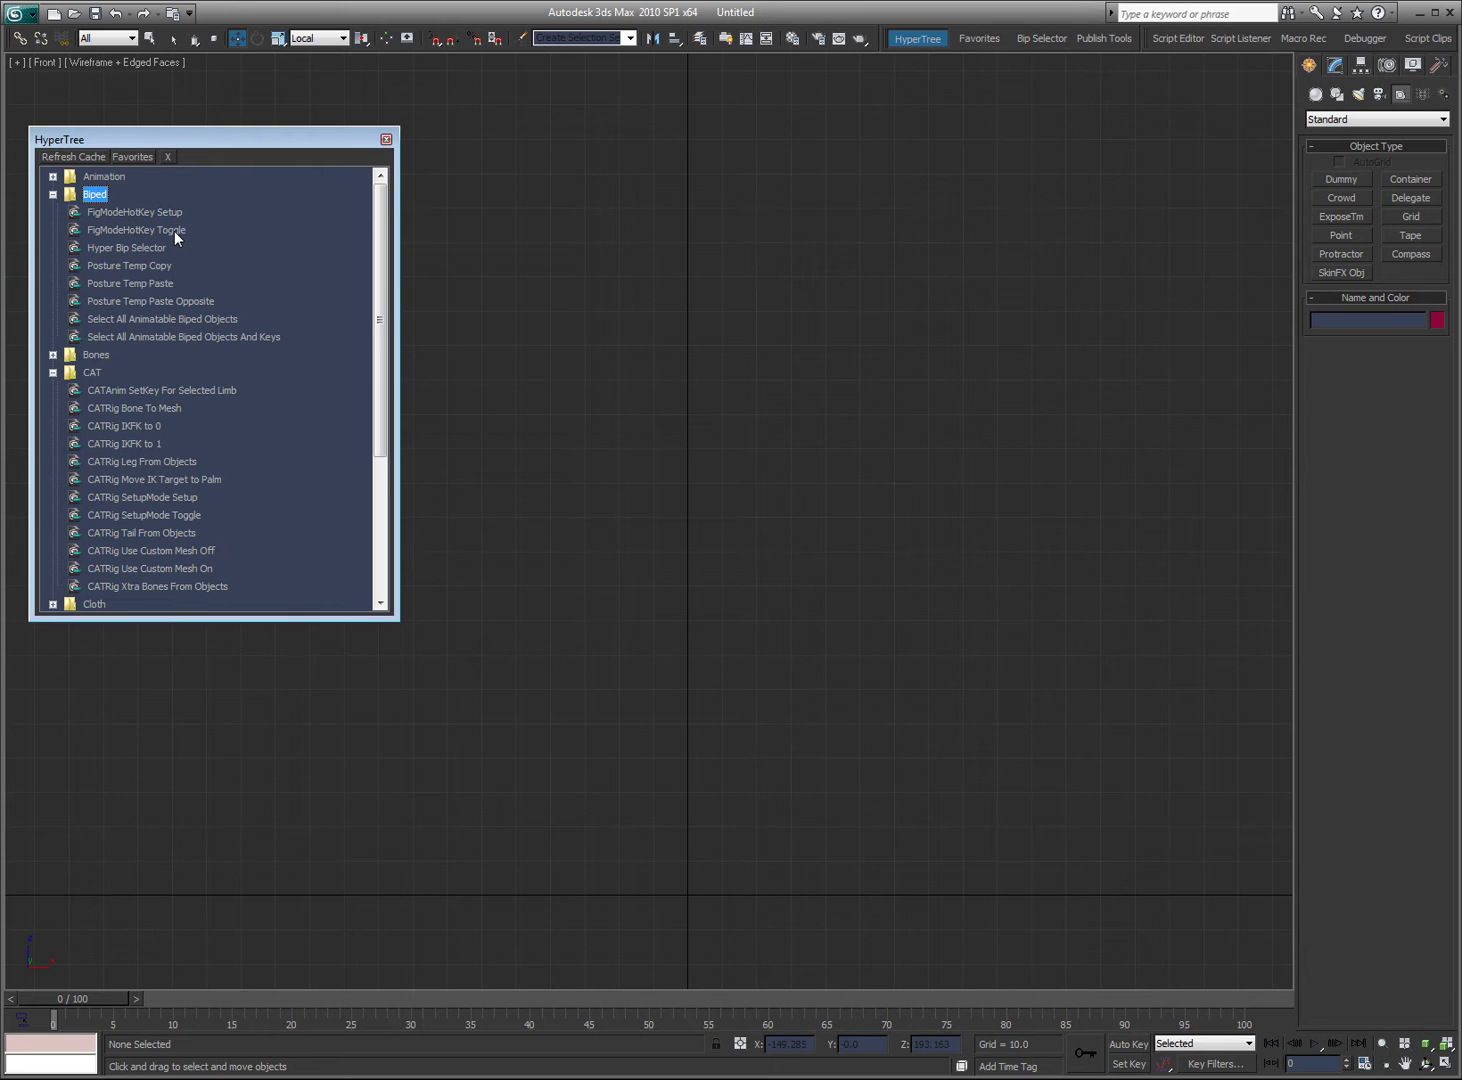
left_click(53, 194)
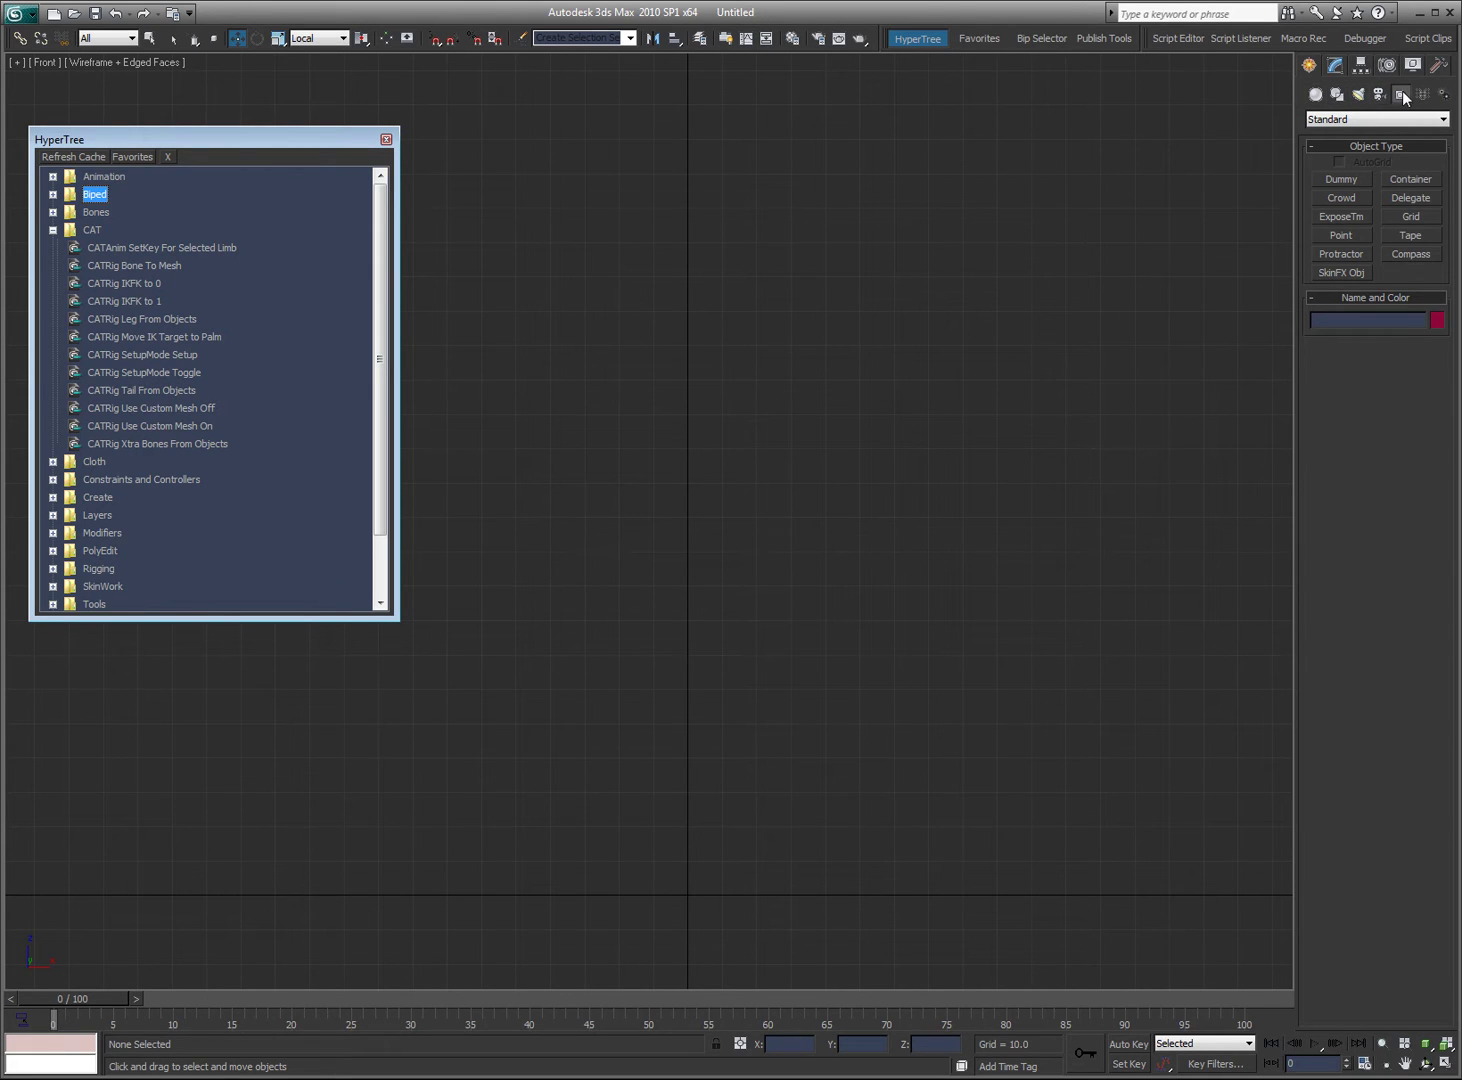
Step: Create a Horse preset CATParent rig at the scene centre
left_click(1376, 121)
left_click(1348, 230)
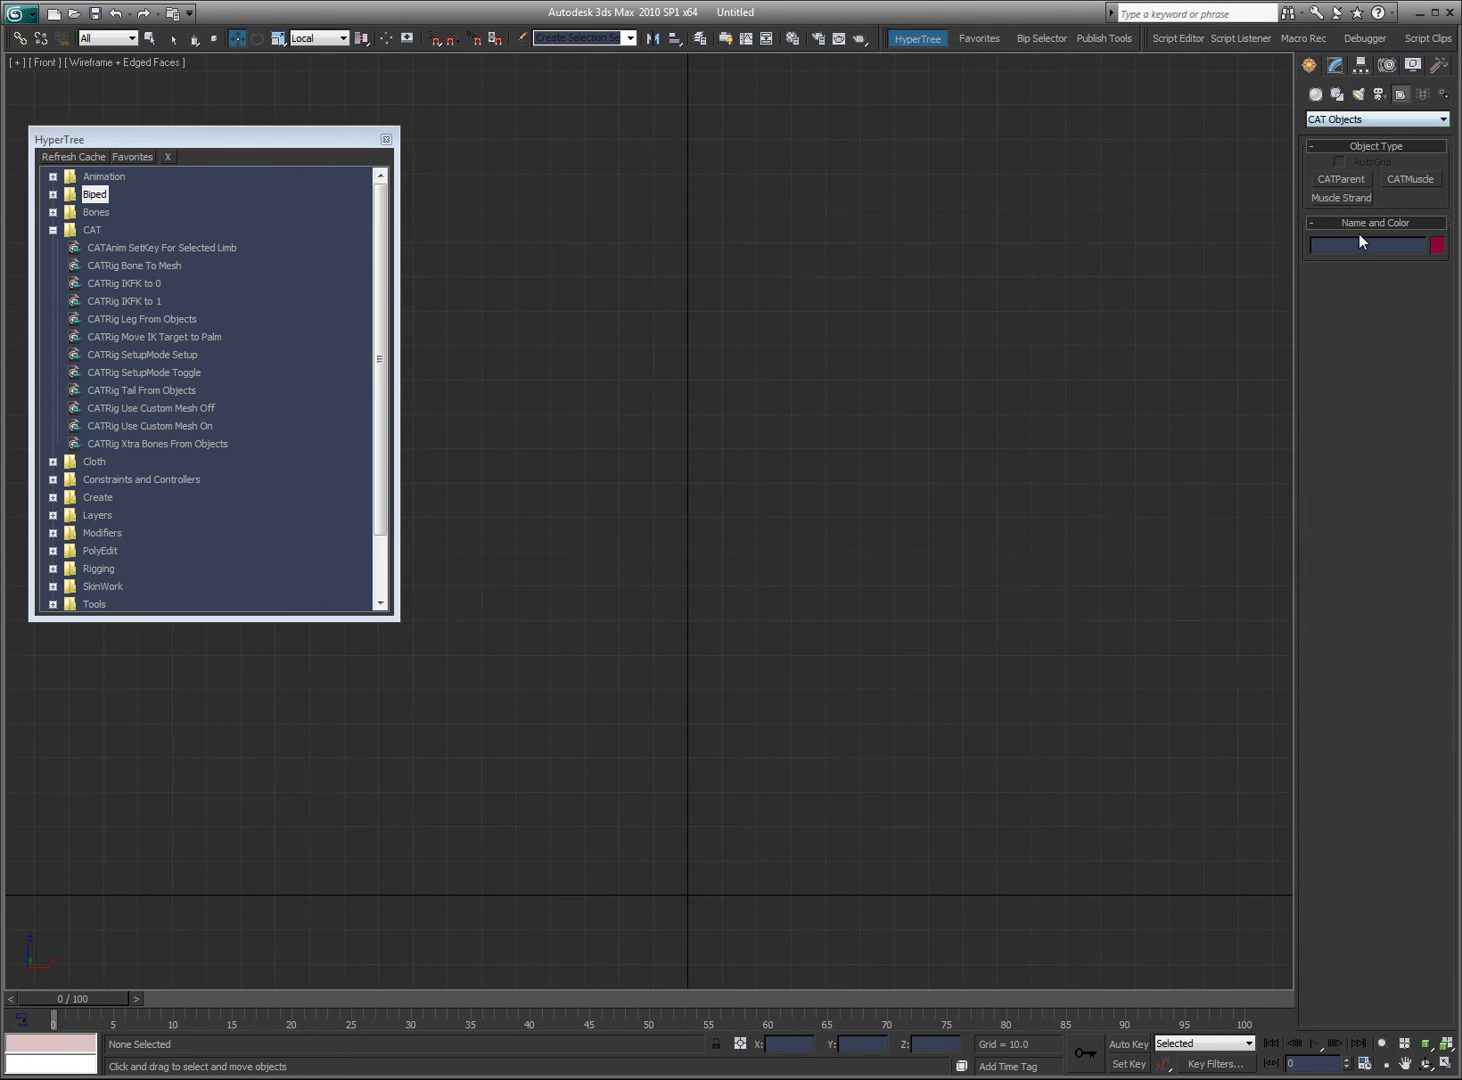
left_click(1342, 179)
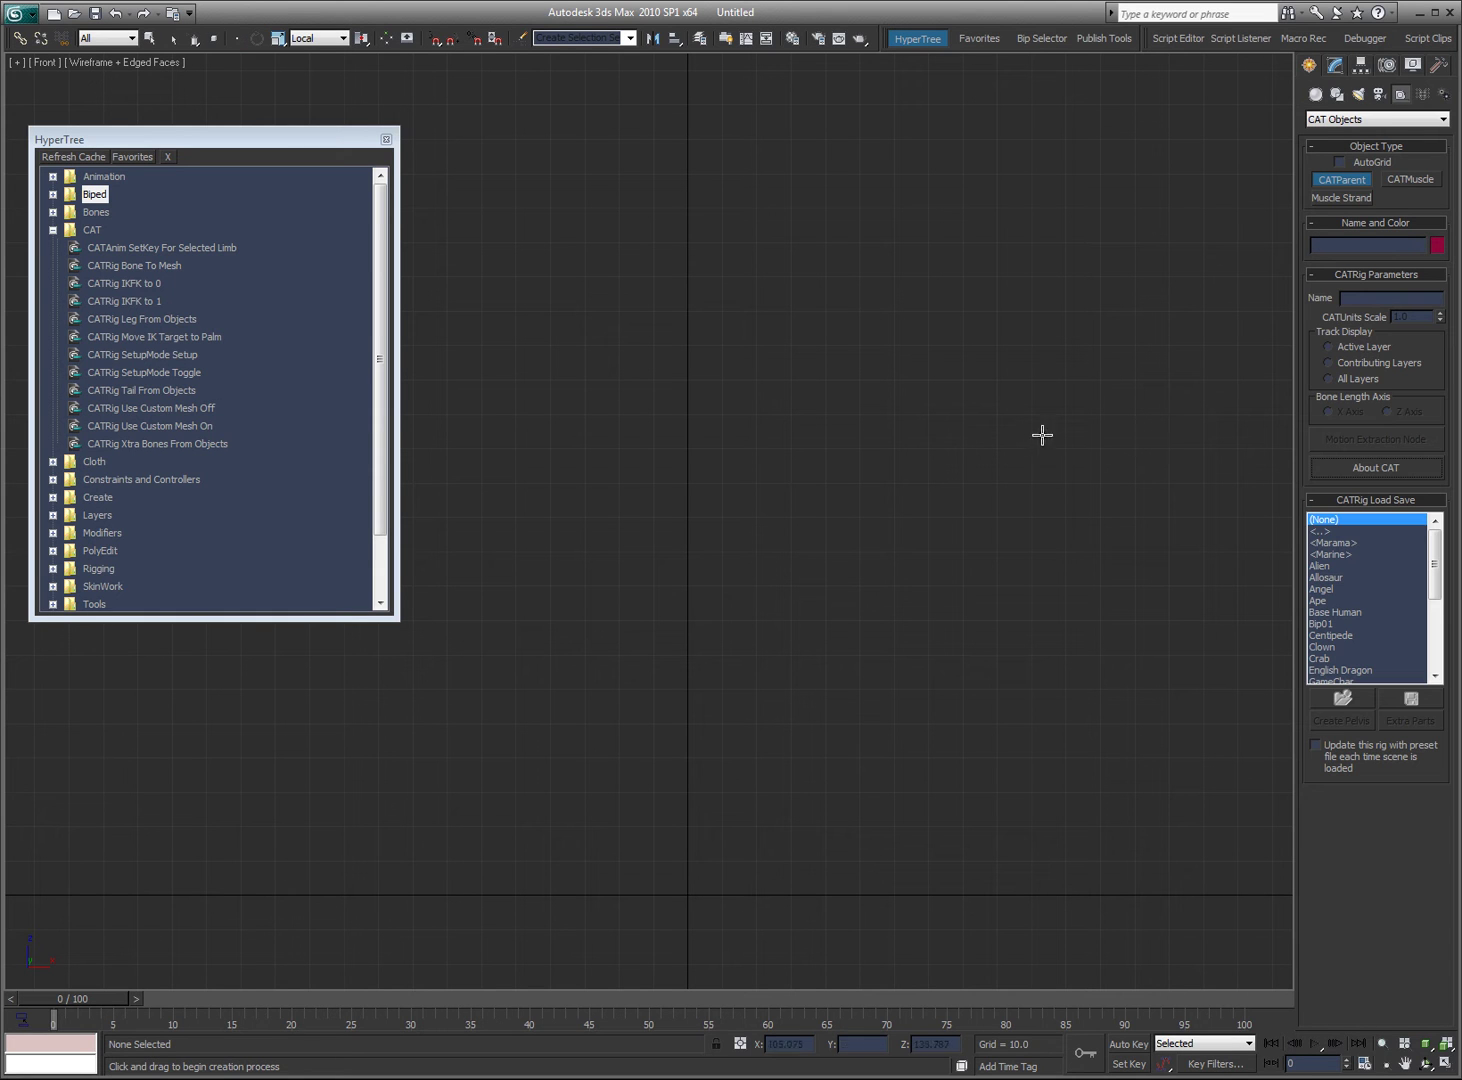
middle_click_drag(760, 541, 1147, 418, "alt")
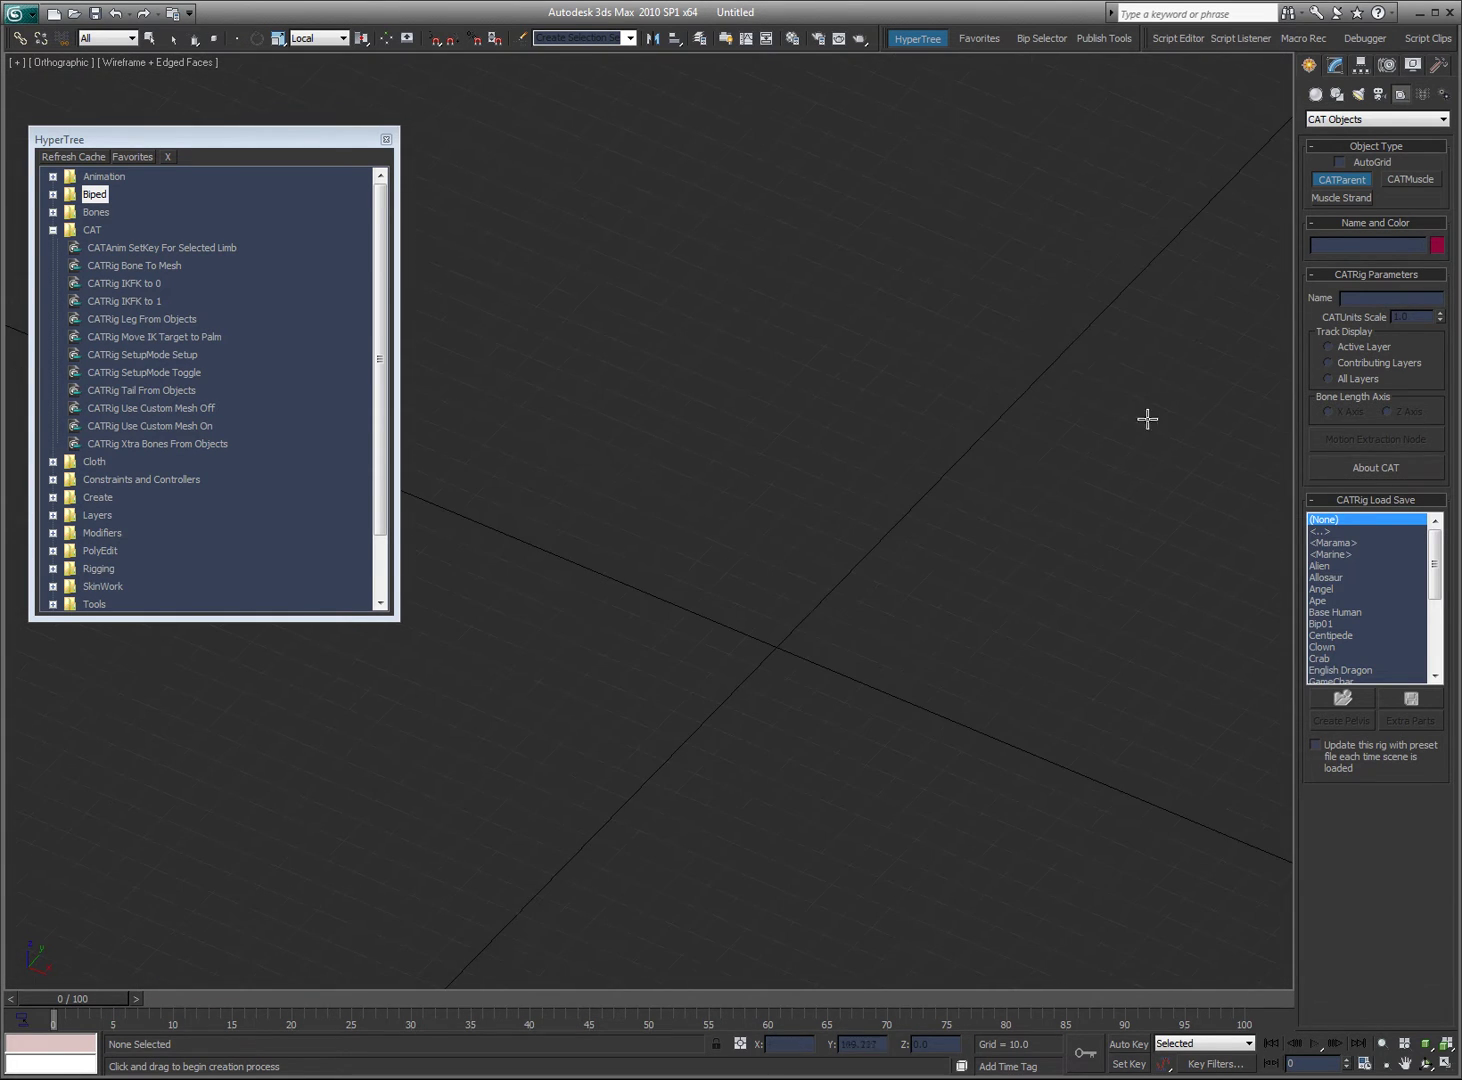
left_click_drag(1437, 588, 1436, 643)
left_click(1325, 590)
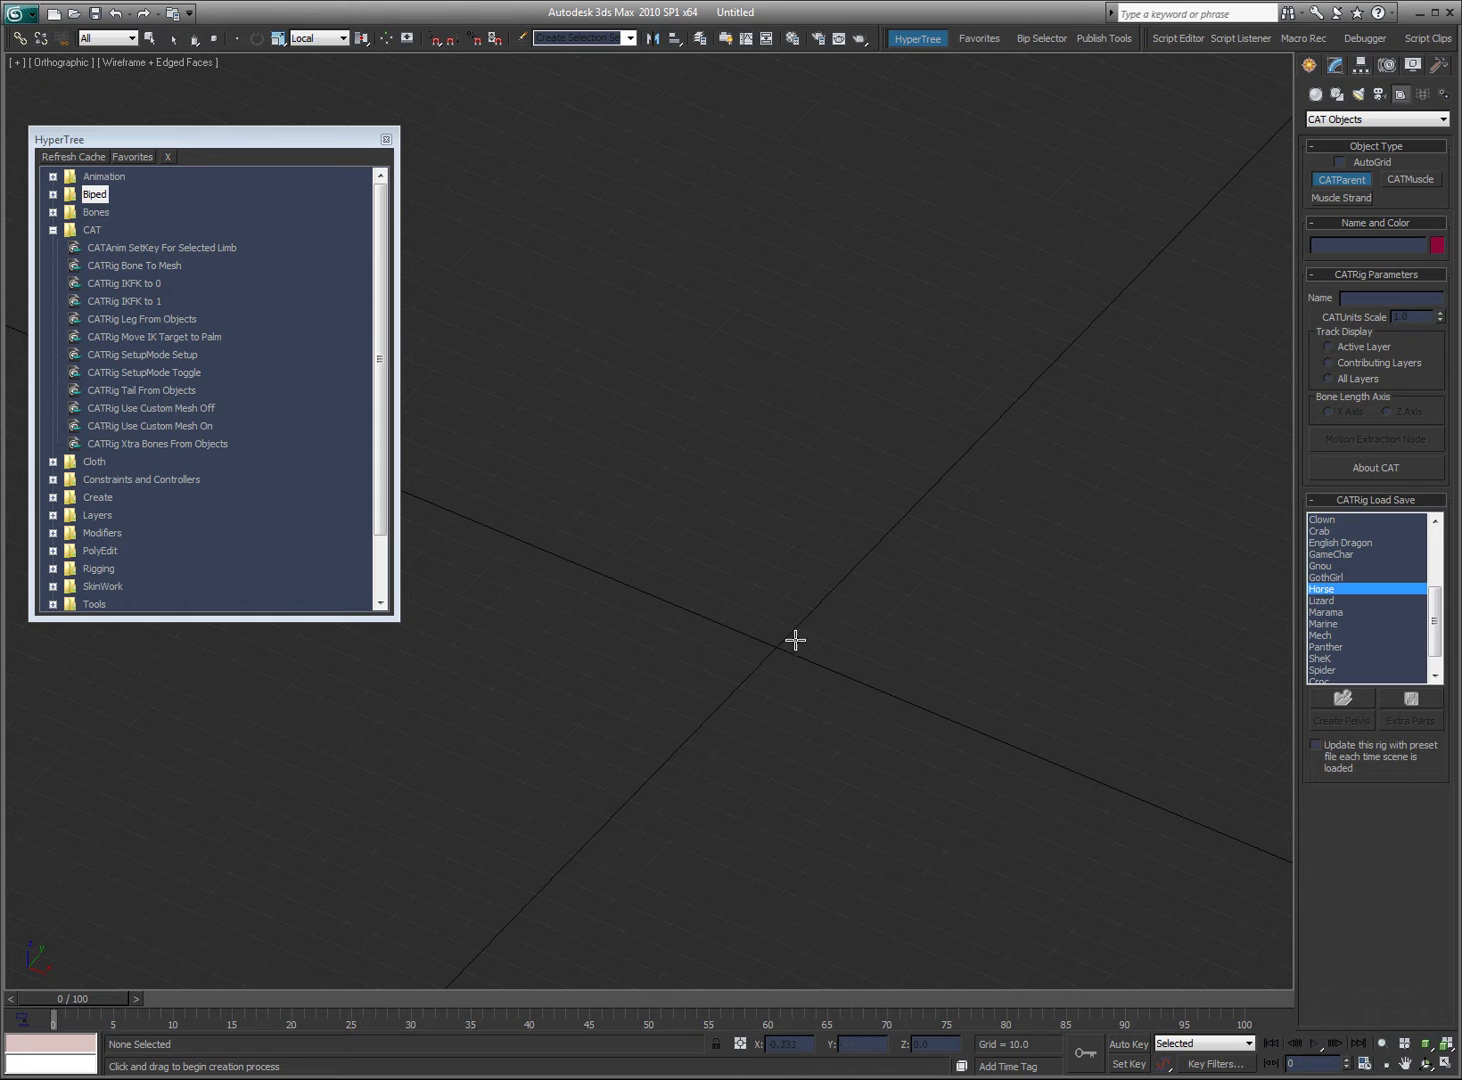
left_click_drag(778, 656, 1102, 452)
right_click(1132, 499)
Step: View the horse rig from the right side, then delete it
left_click(1131, 499)
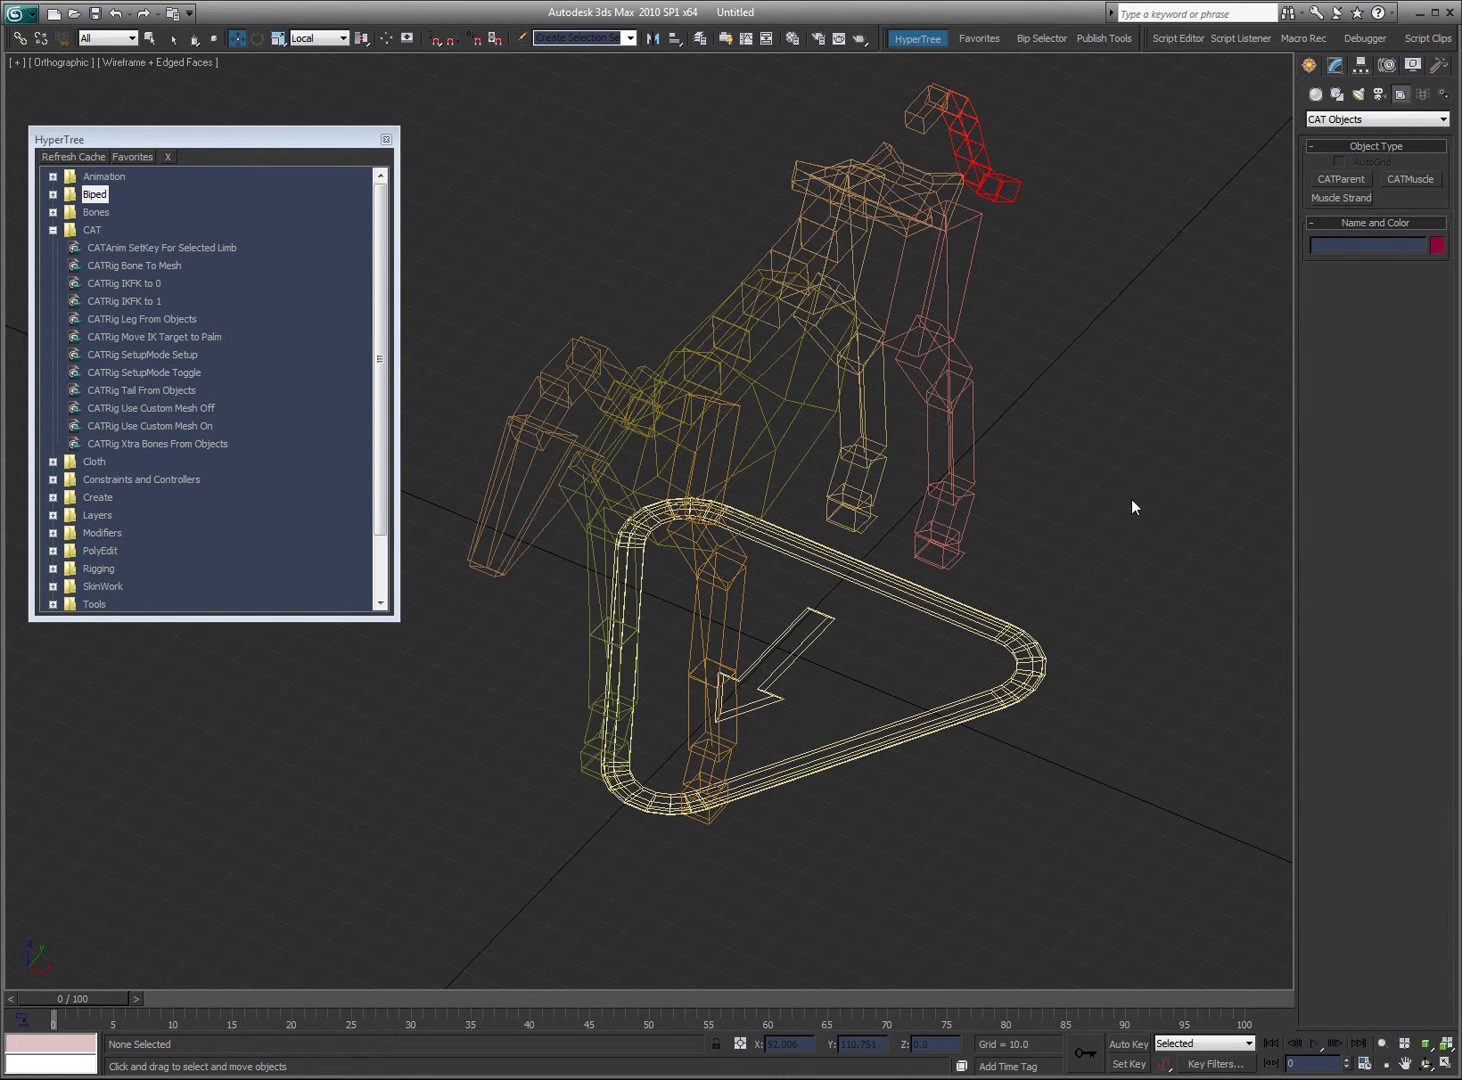
key("r")
scroll(962, 463, "down", 5)
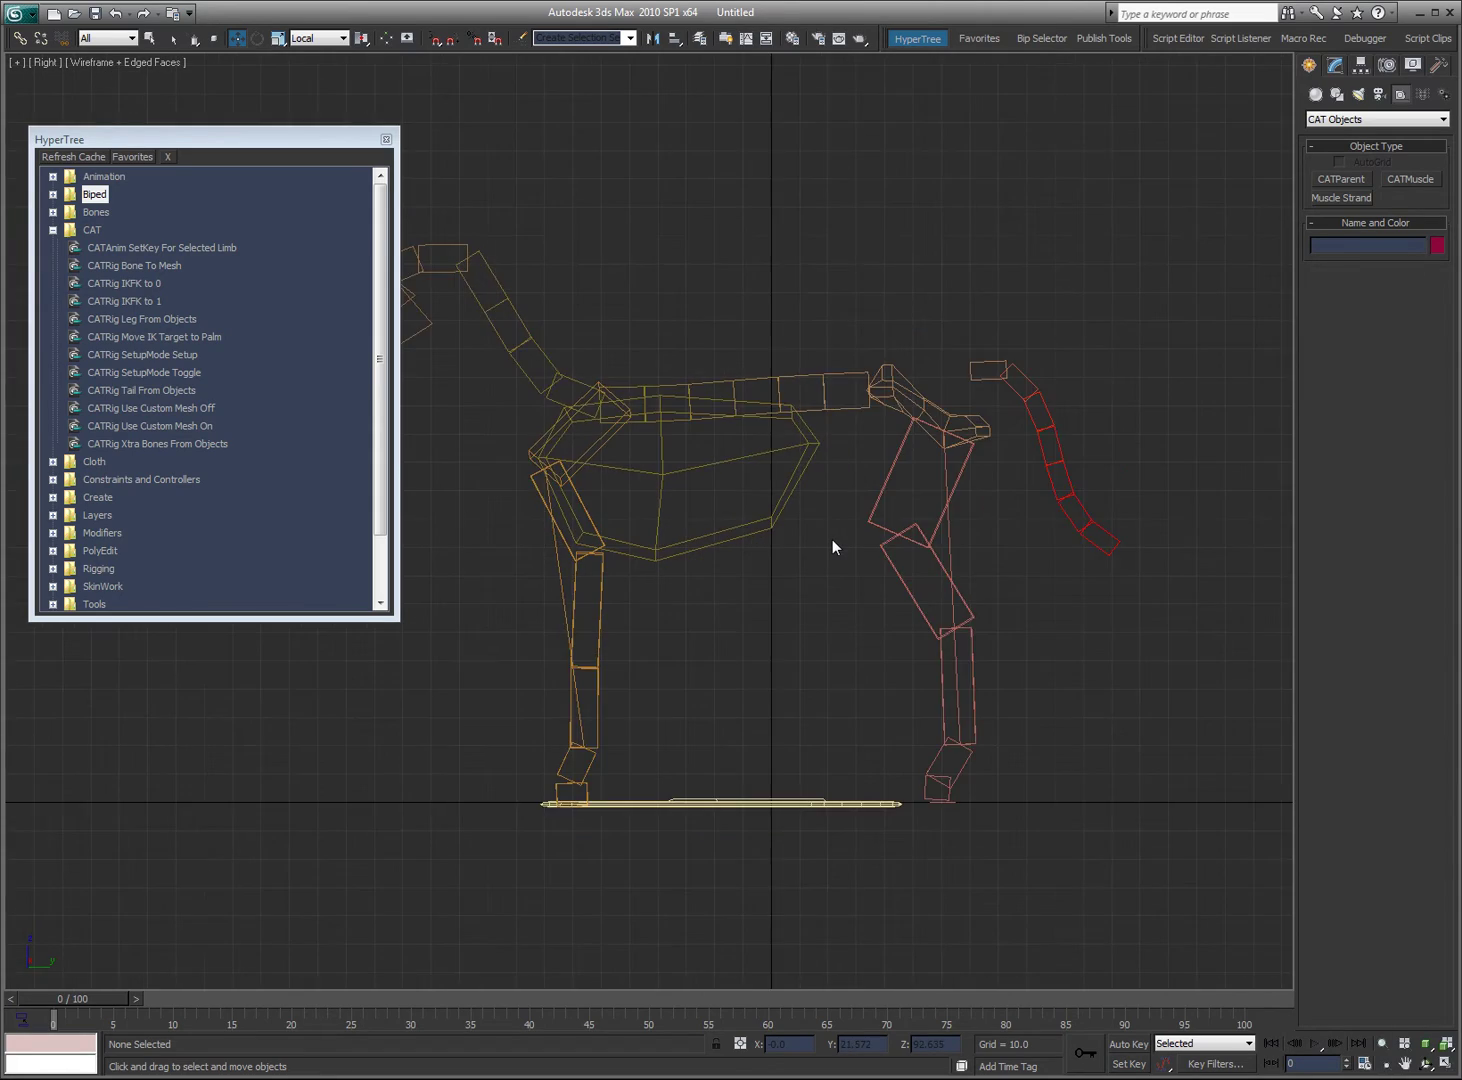
middle_click_drag(755, 558, 809, 610, "alt")
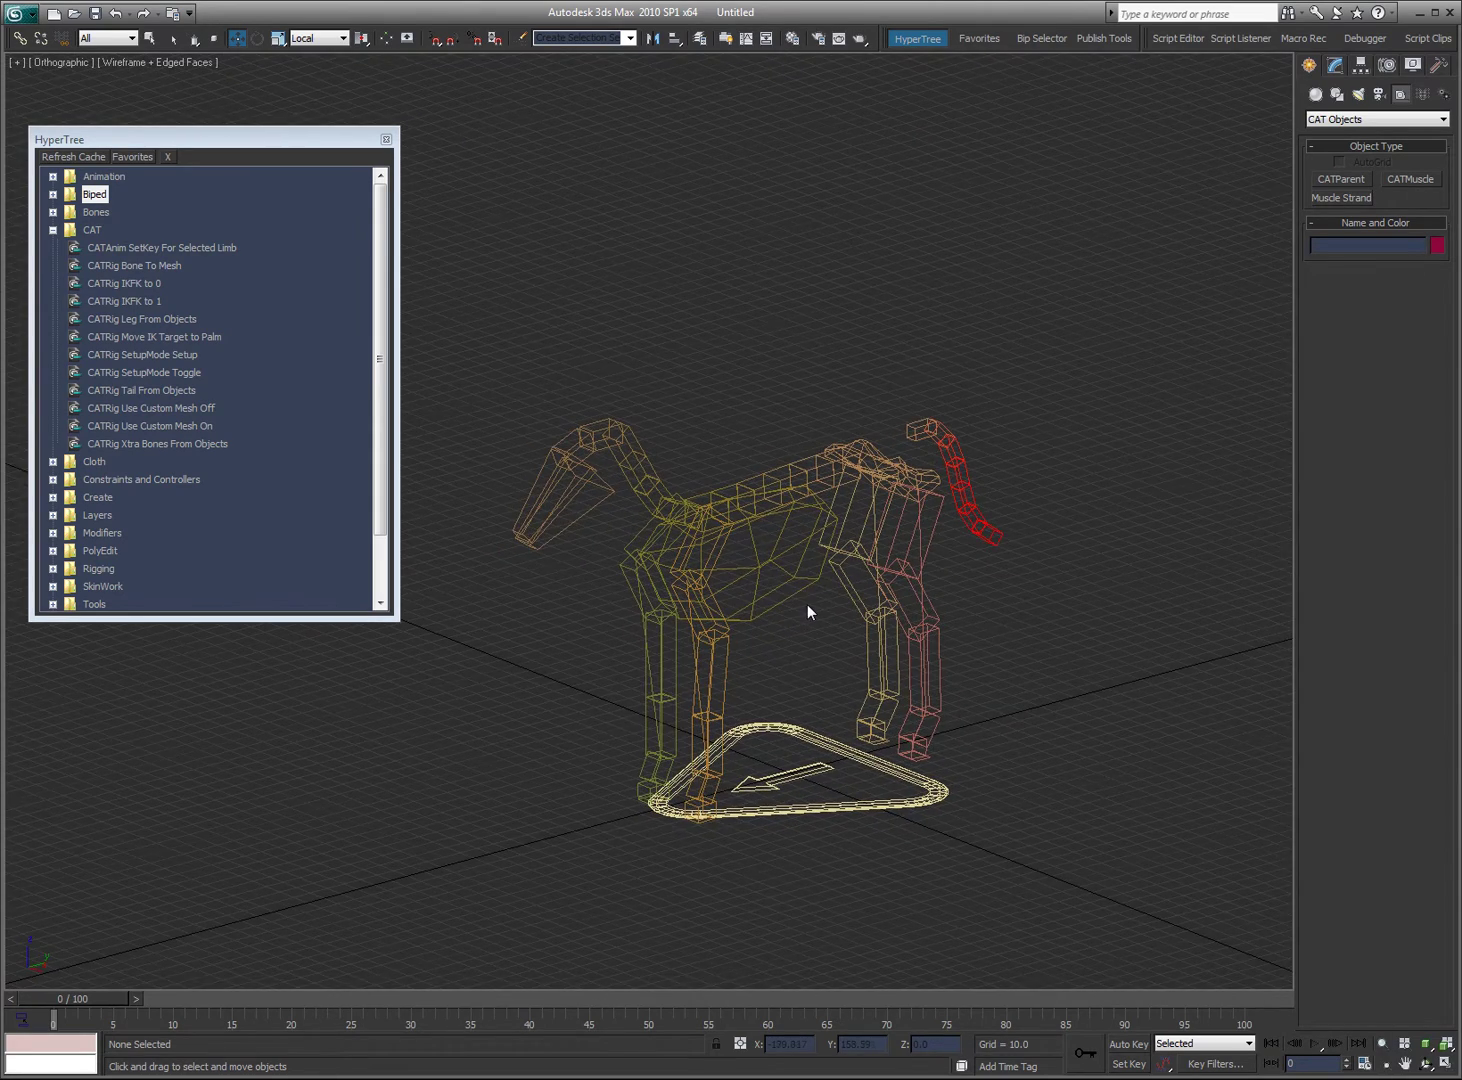
left_click(932, 618)
key("Delete")
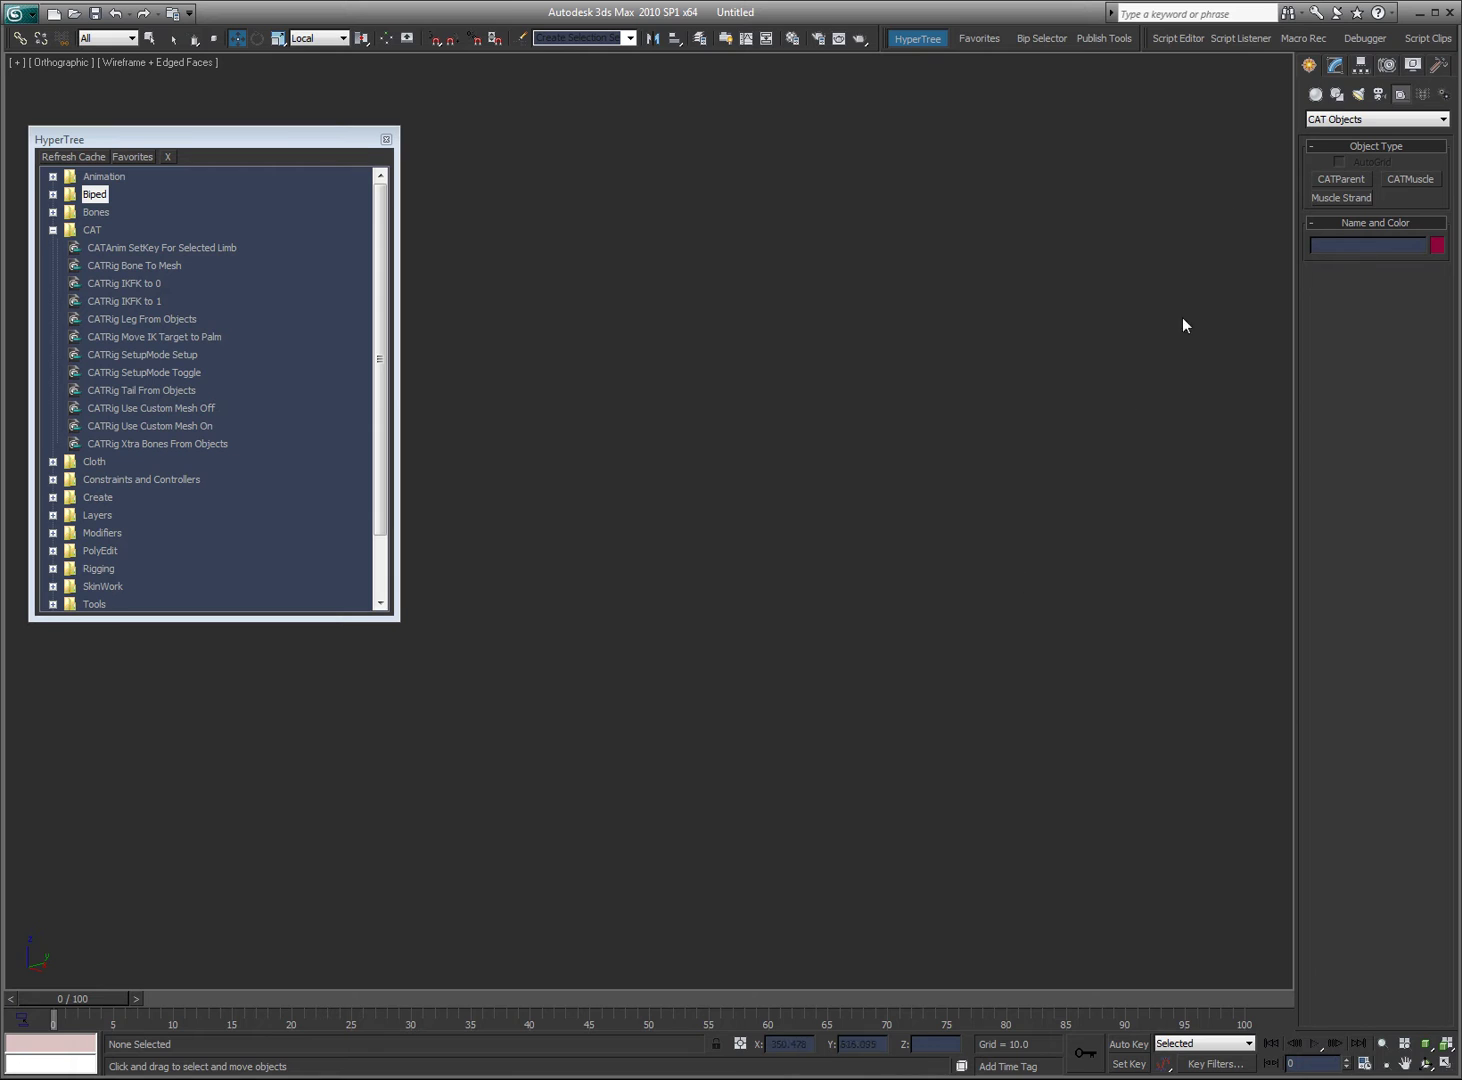
Step: Drag out and delete a second horse rig, then set the CATParent preset to (None)
left_click(1340, 179)
left_click_drag(865, 568, 816, 649)
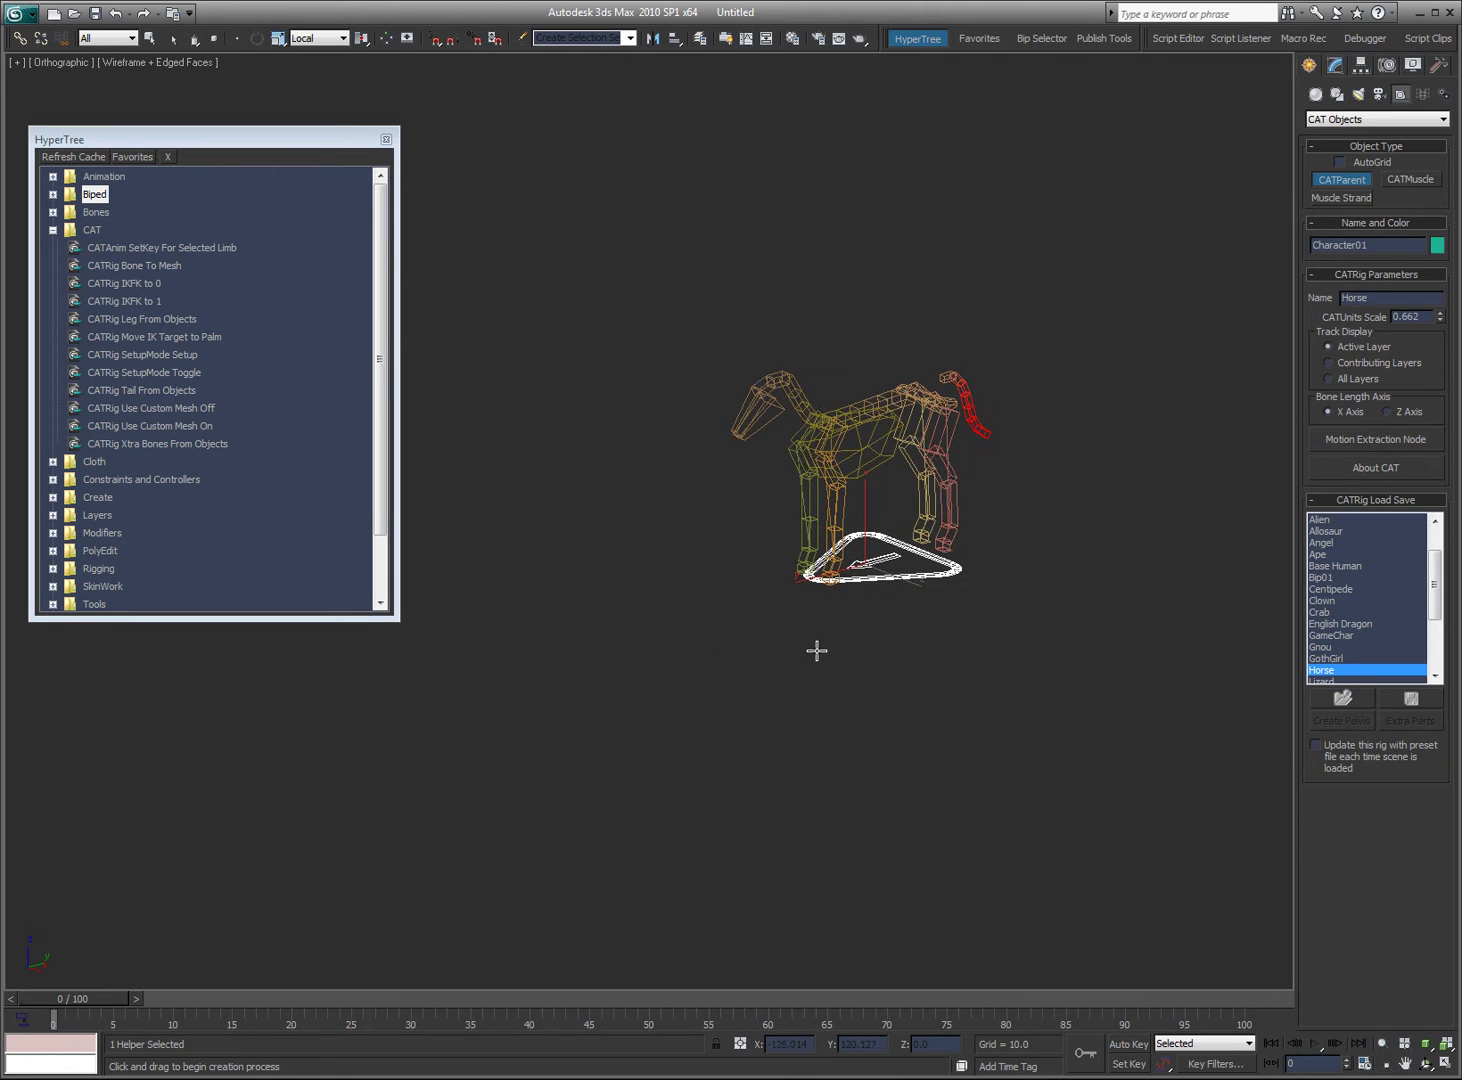
key("Delete")
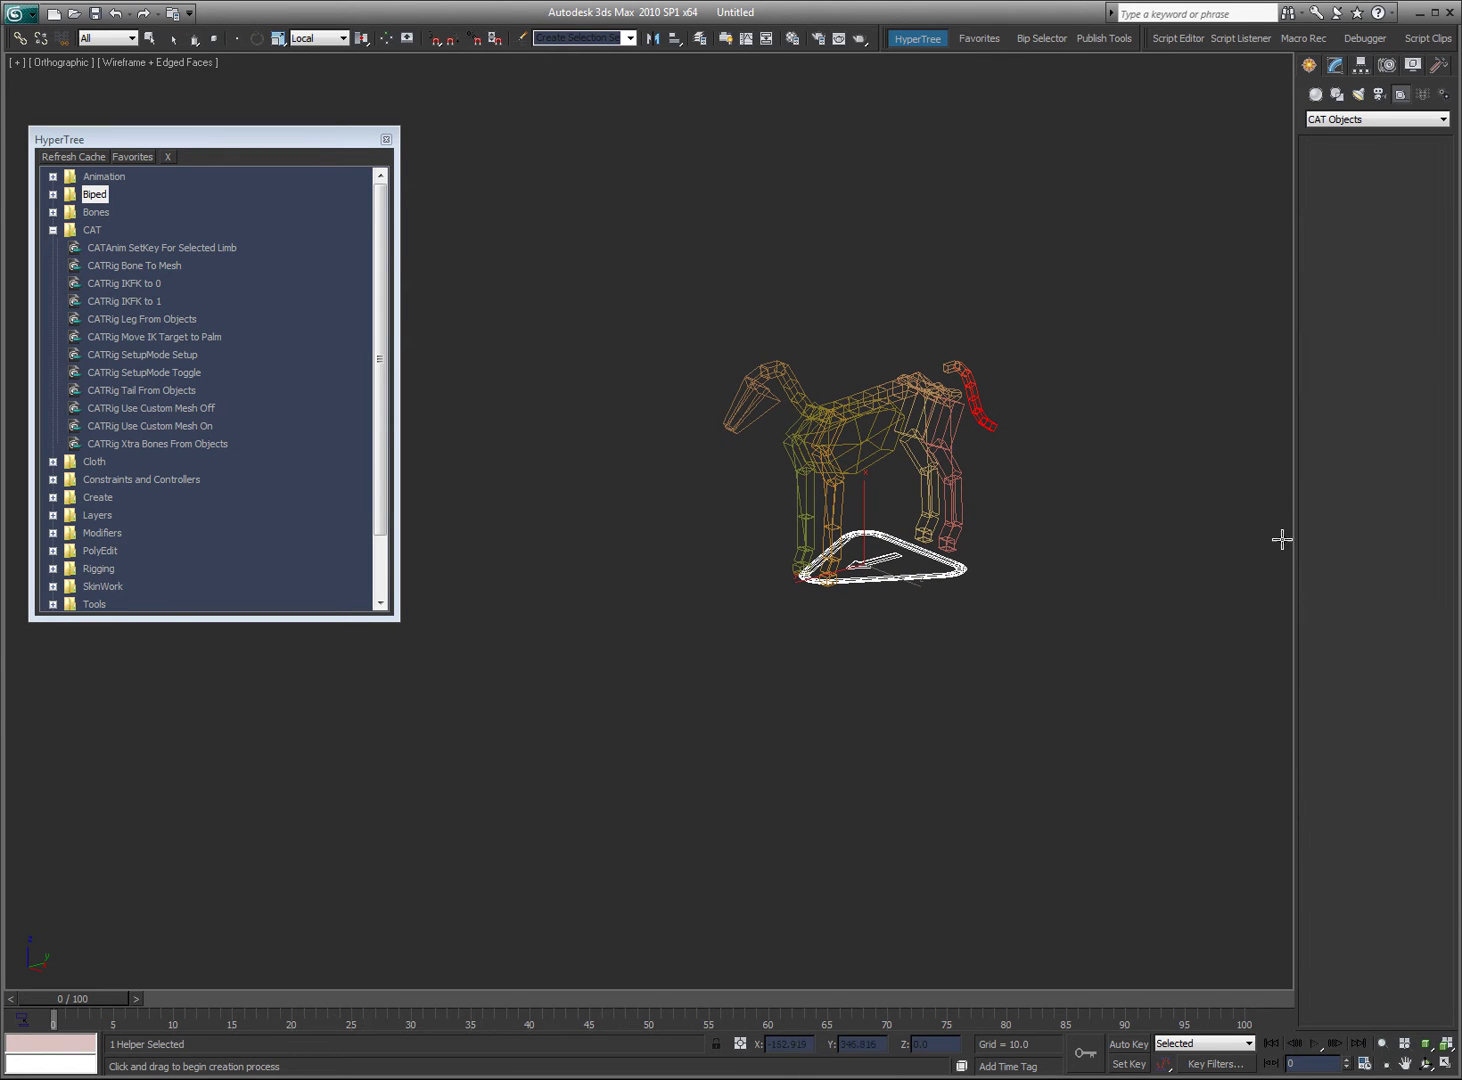
left_click(1435, 521)
left_click(1343, 519)
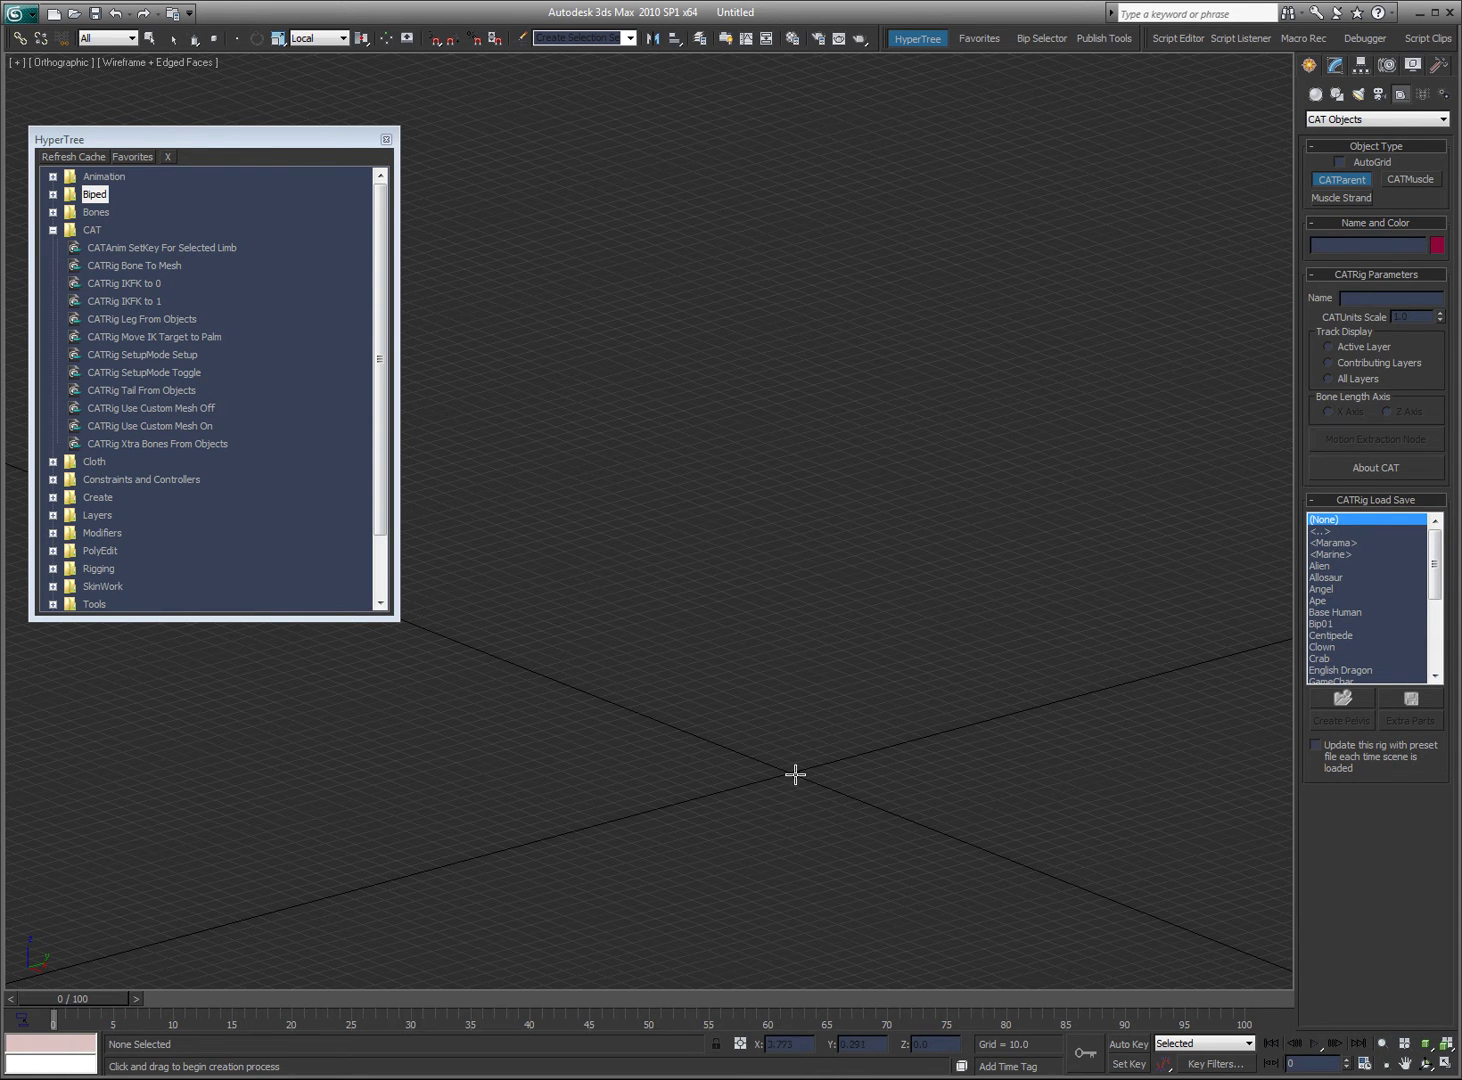
Step: Create a preset-free CAT parent Character01, add a pelvis, and frame it in the Right view
left_click_drag(793, 775, 581, 943)
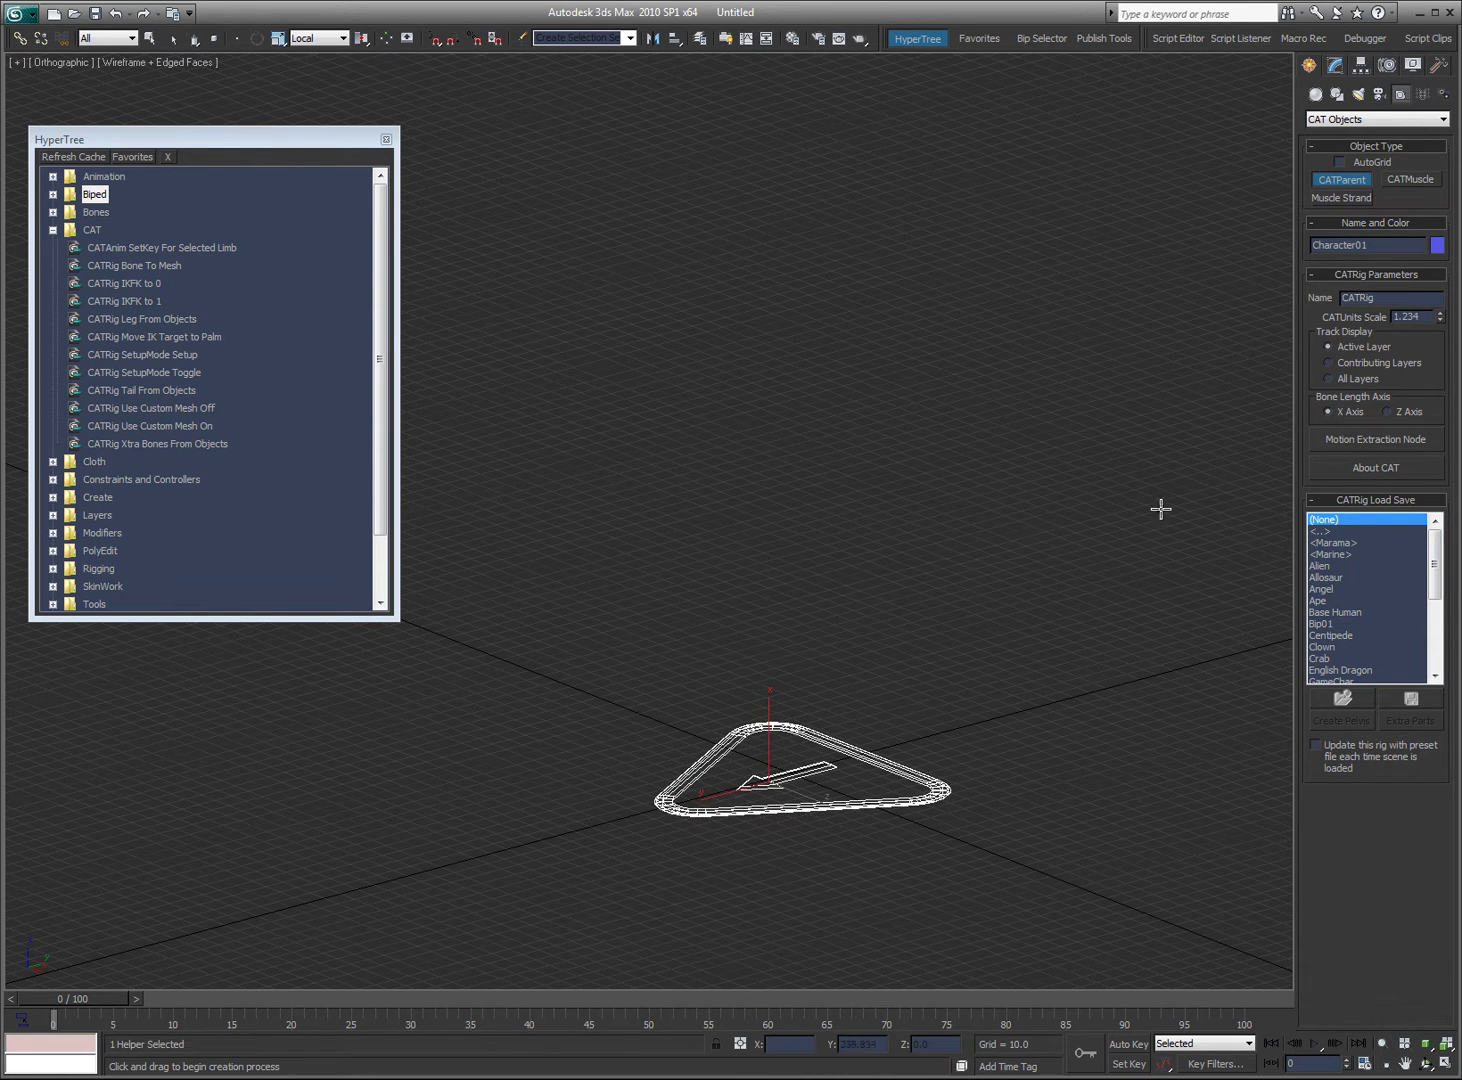
right_click(1060, 659)
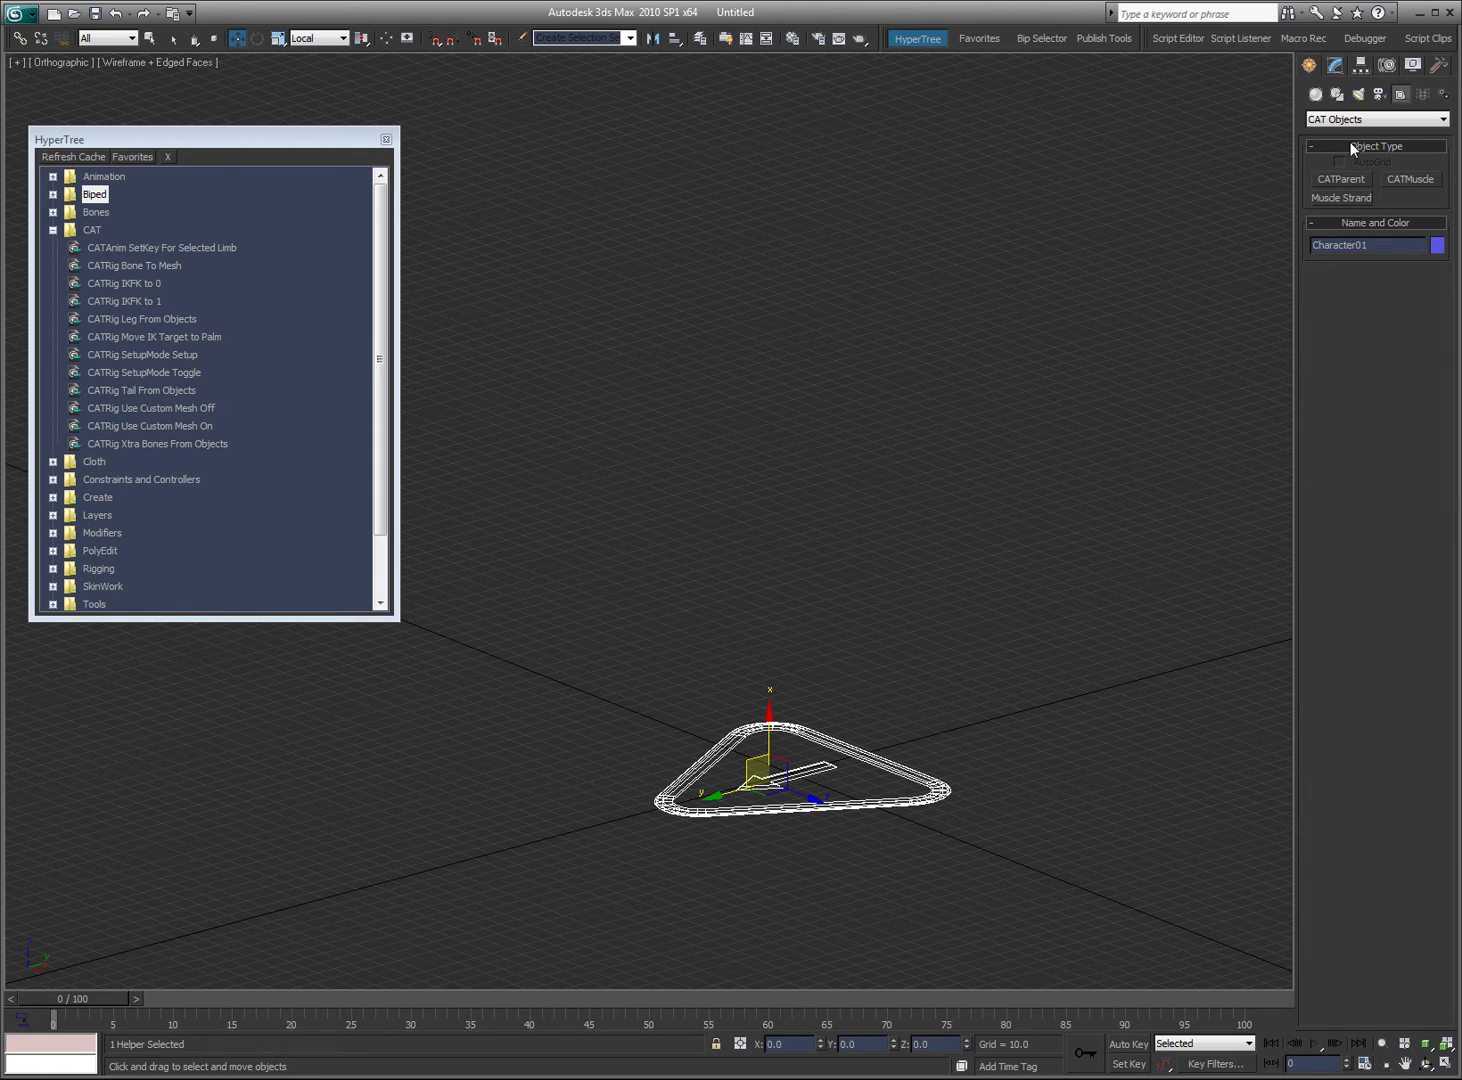
left_click(1336, 67)
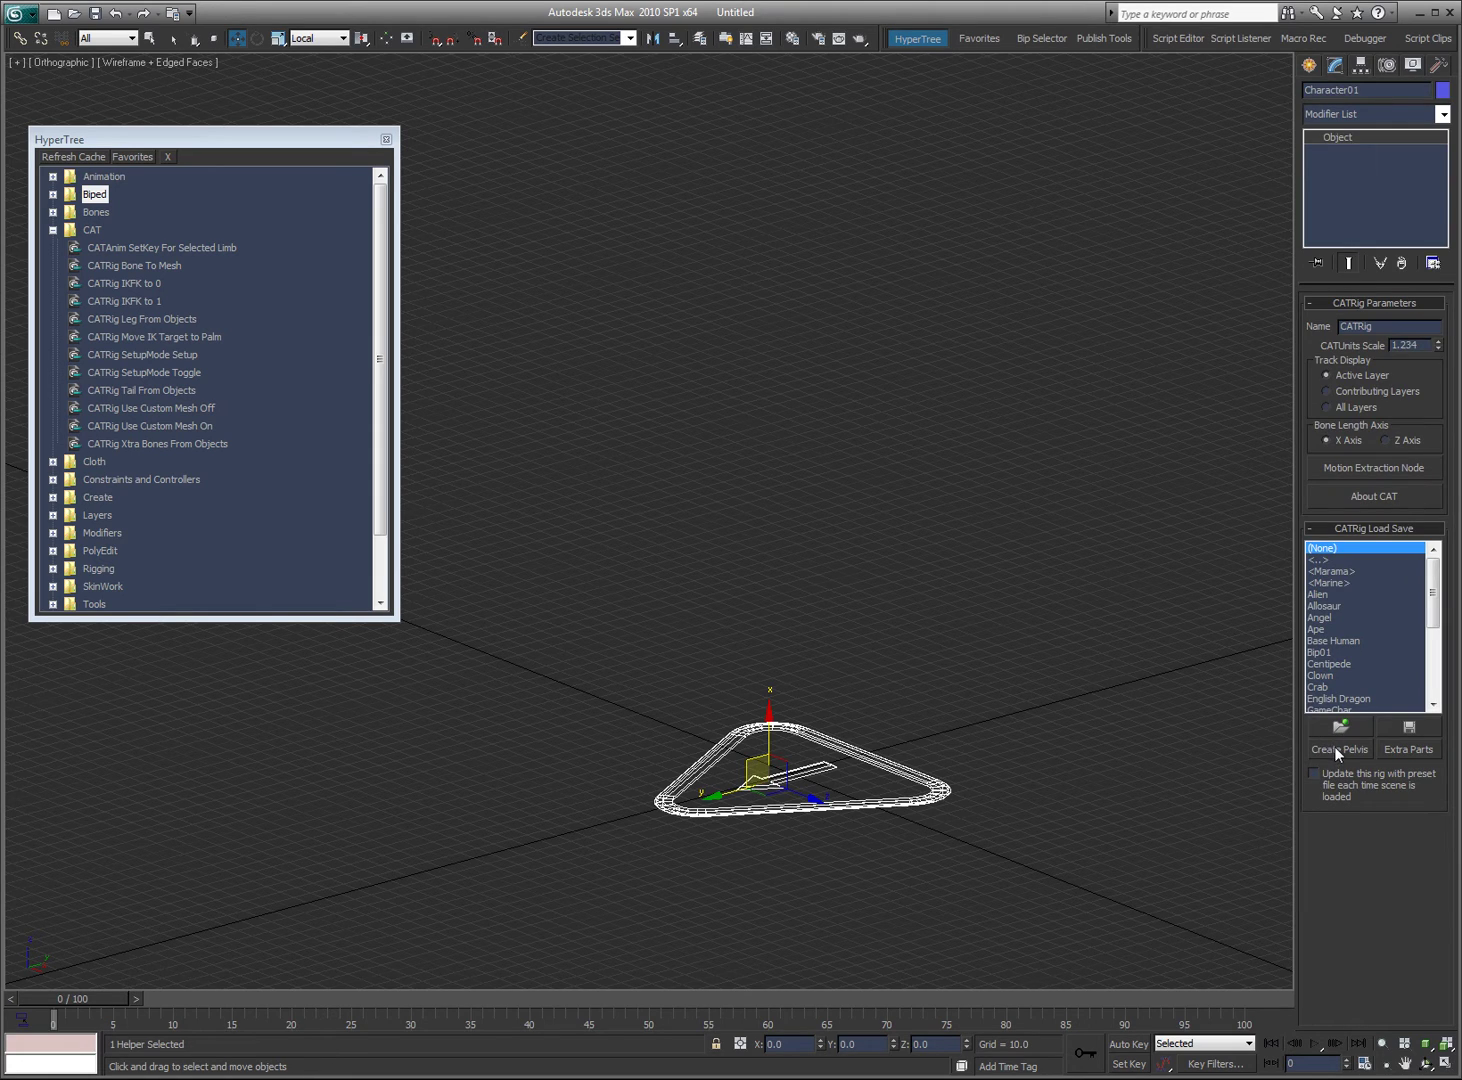
left_click(866, 572)
middle_click_drag(866, 572, 855, 565, "alt")
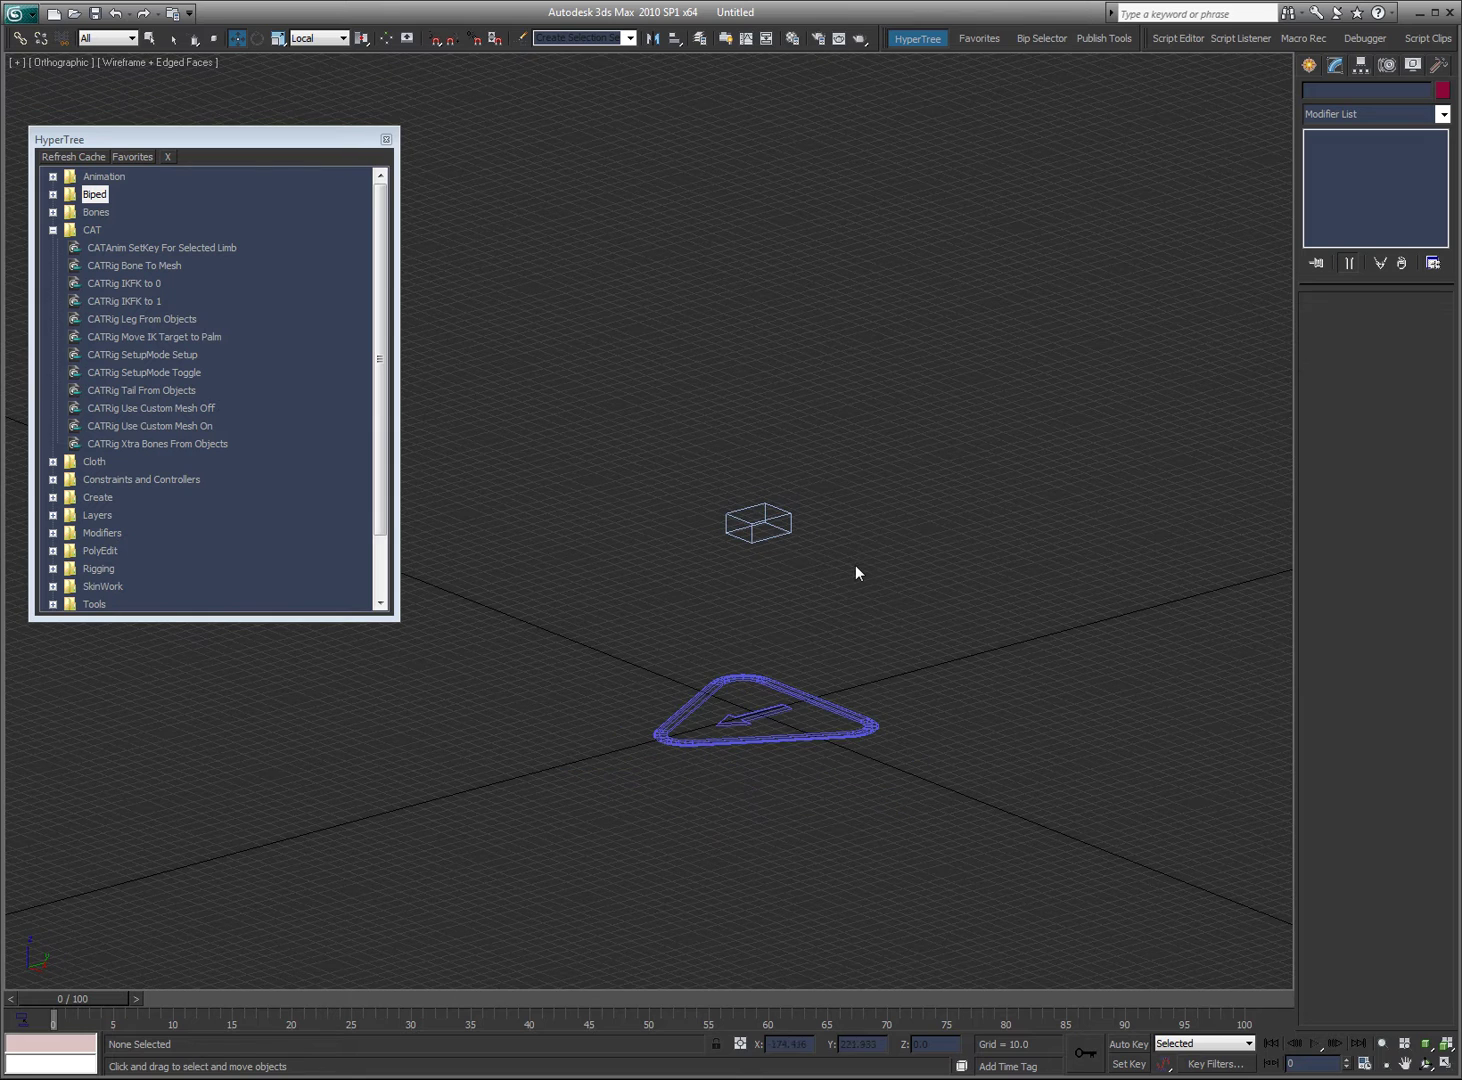
key("r")
middle_click_drag(848, 444, 803, 587)
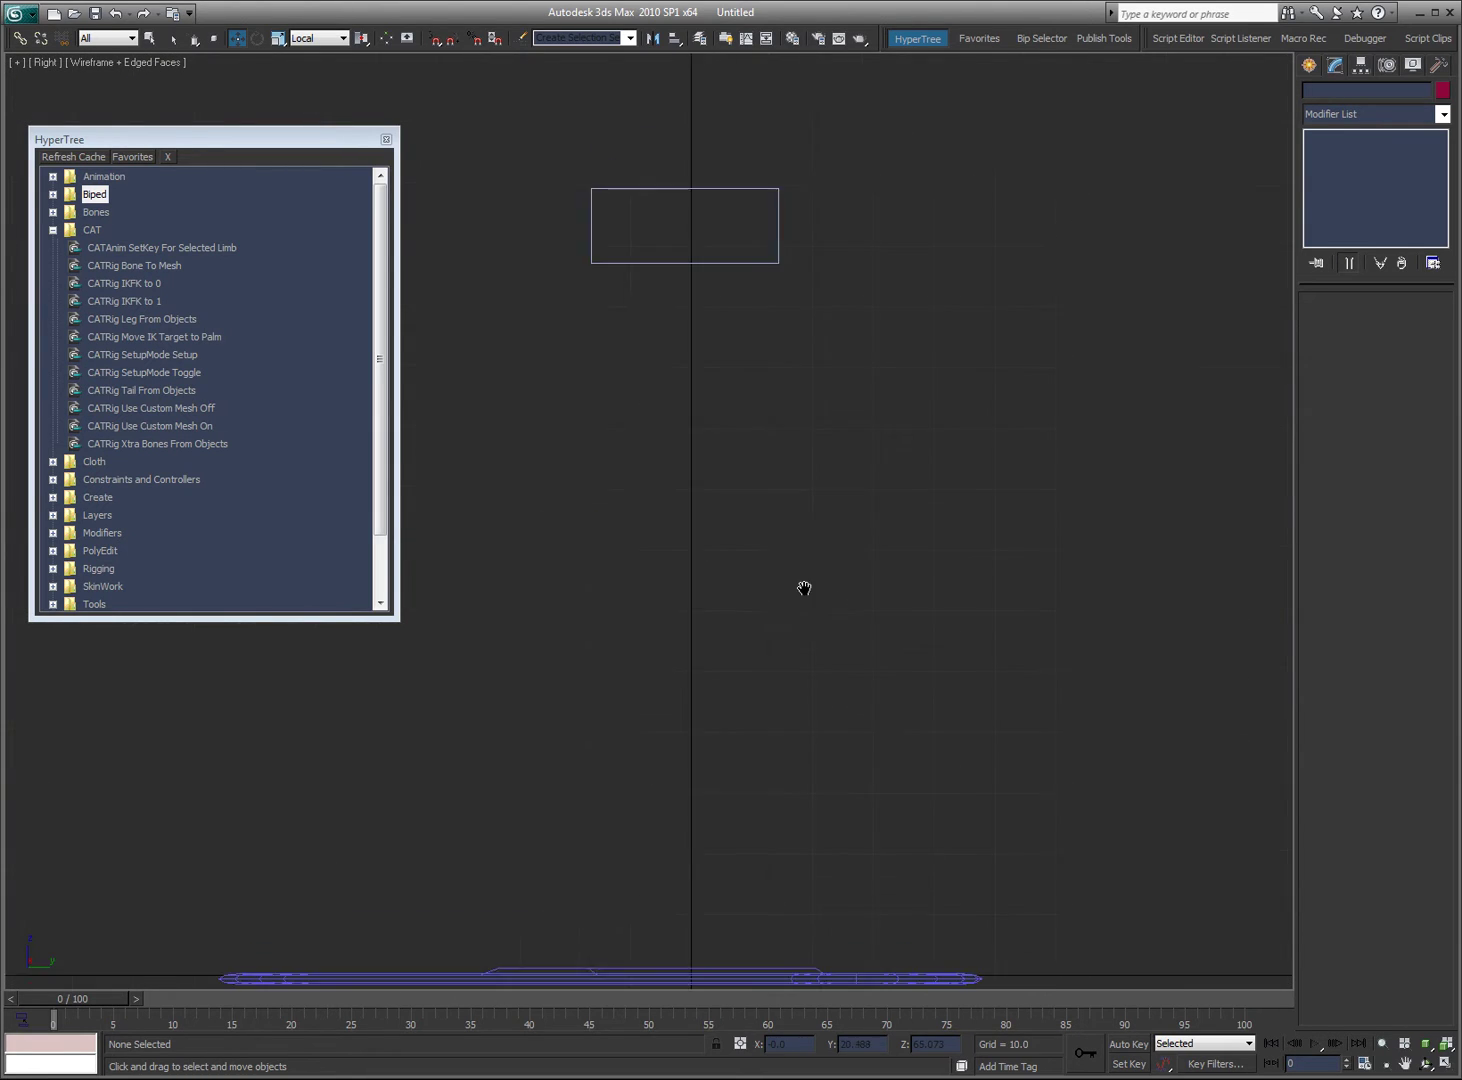
scroll(726, 507, "down", 2)
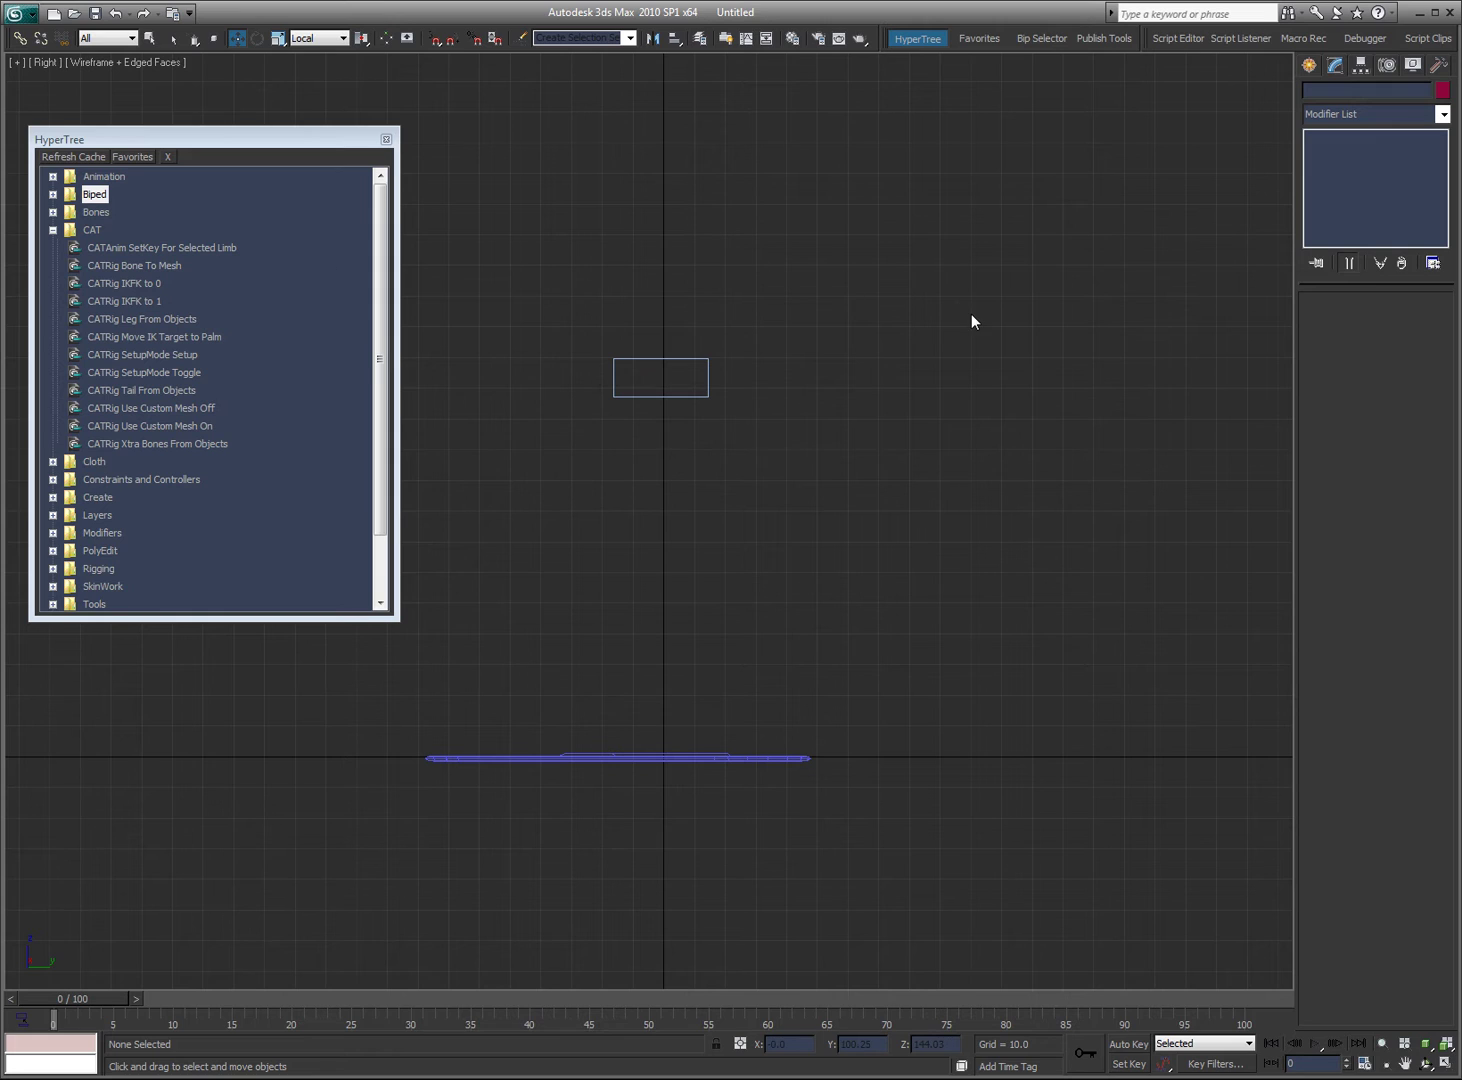
Step: Place five Point helpers in a descending curve behind the pelvis
left_click(1310, 66)
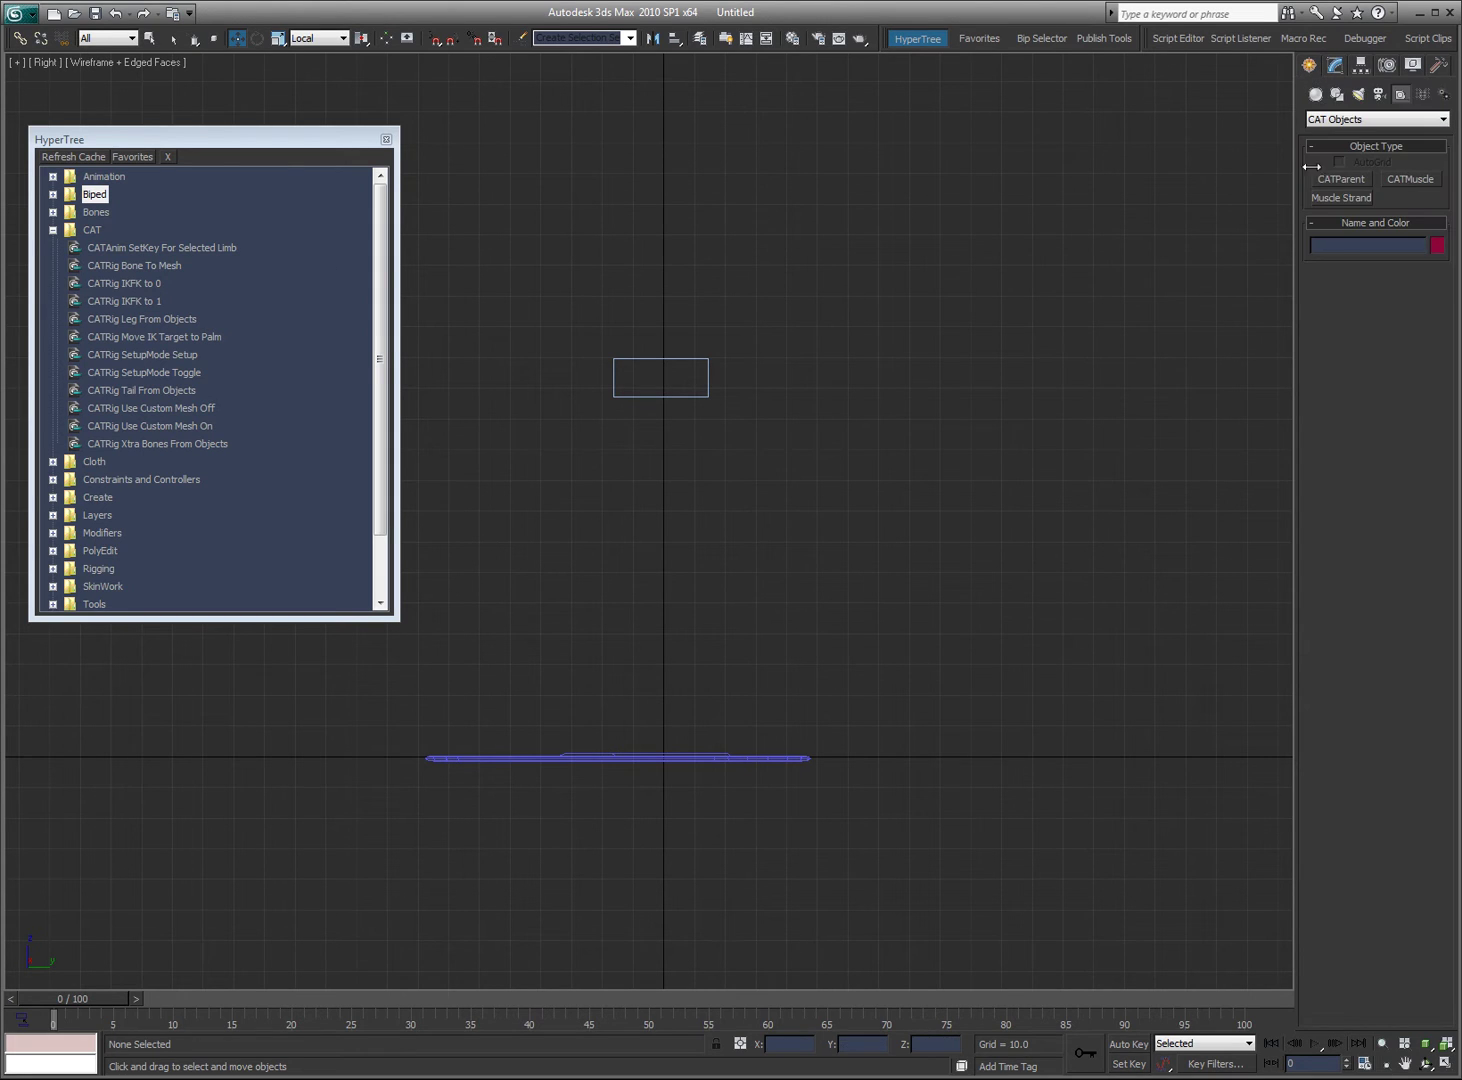
left_click(1378, 95)
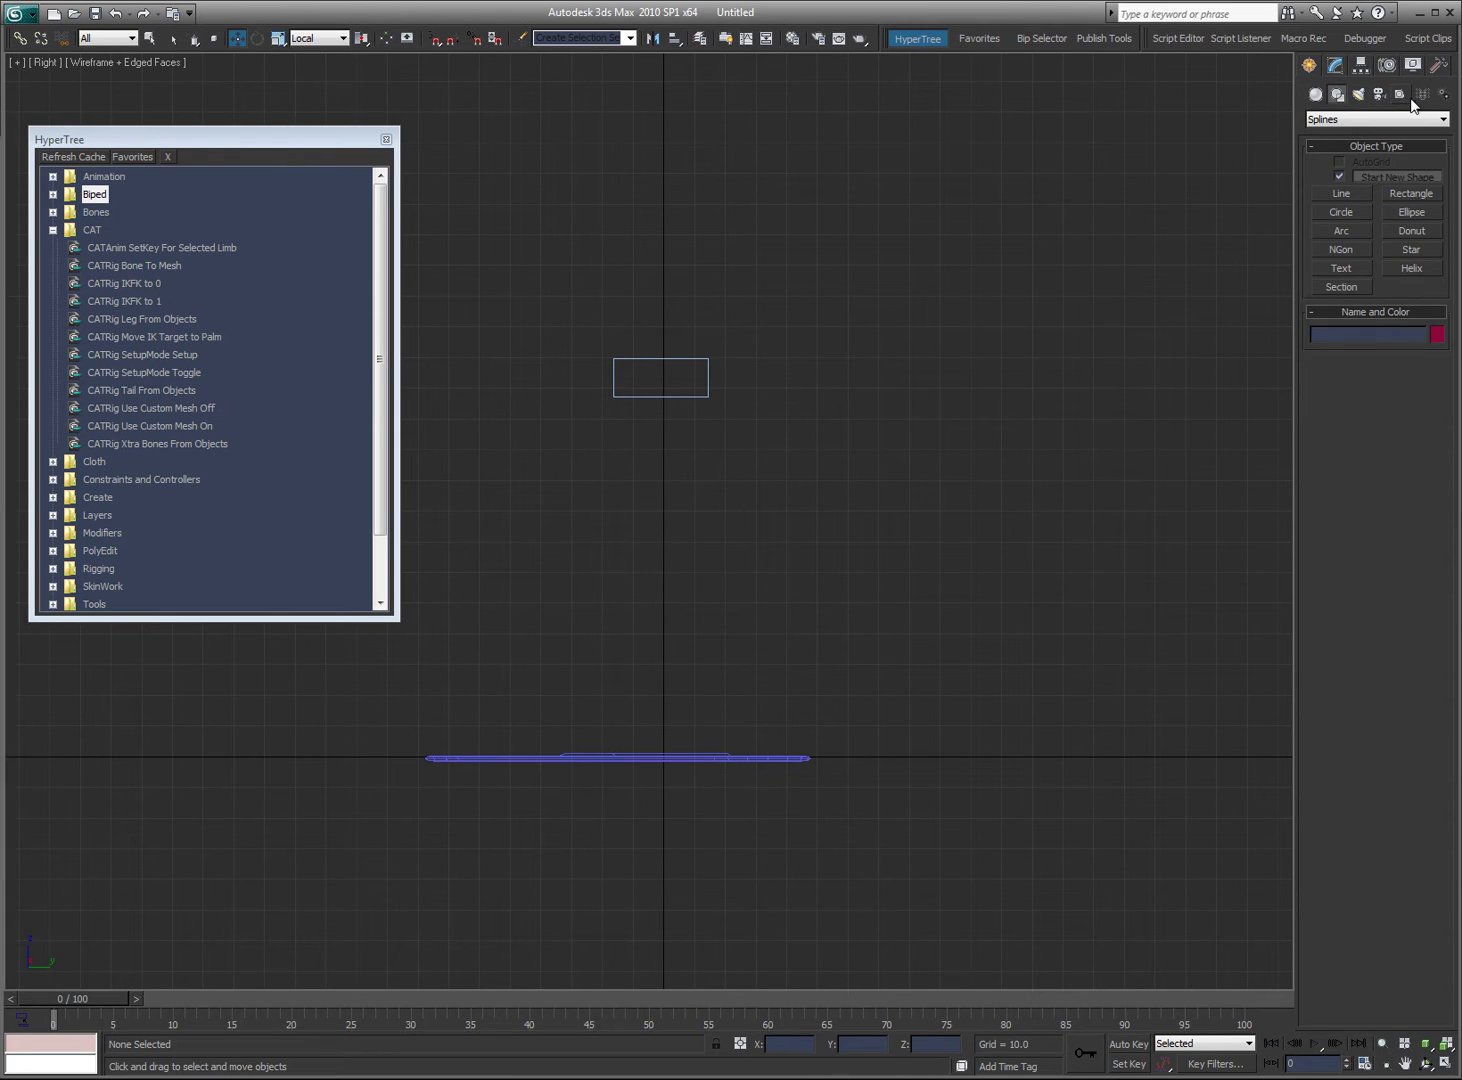
left_click(1398, 95)
left_click(1385, 119)
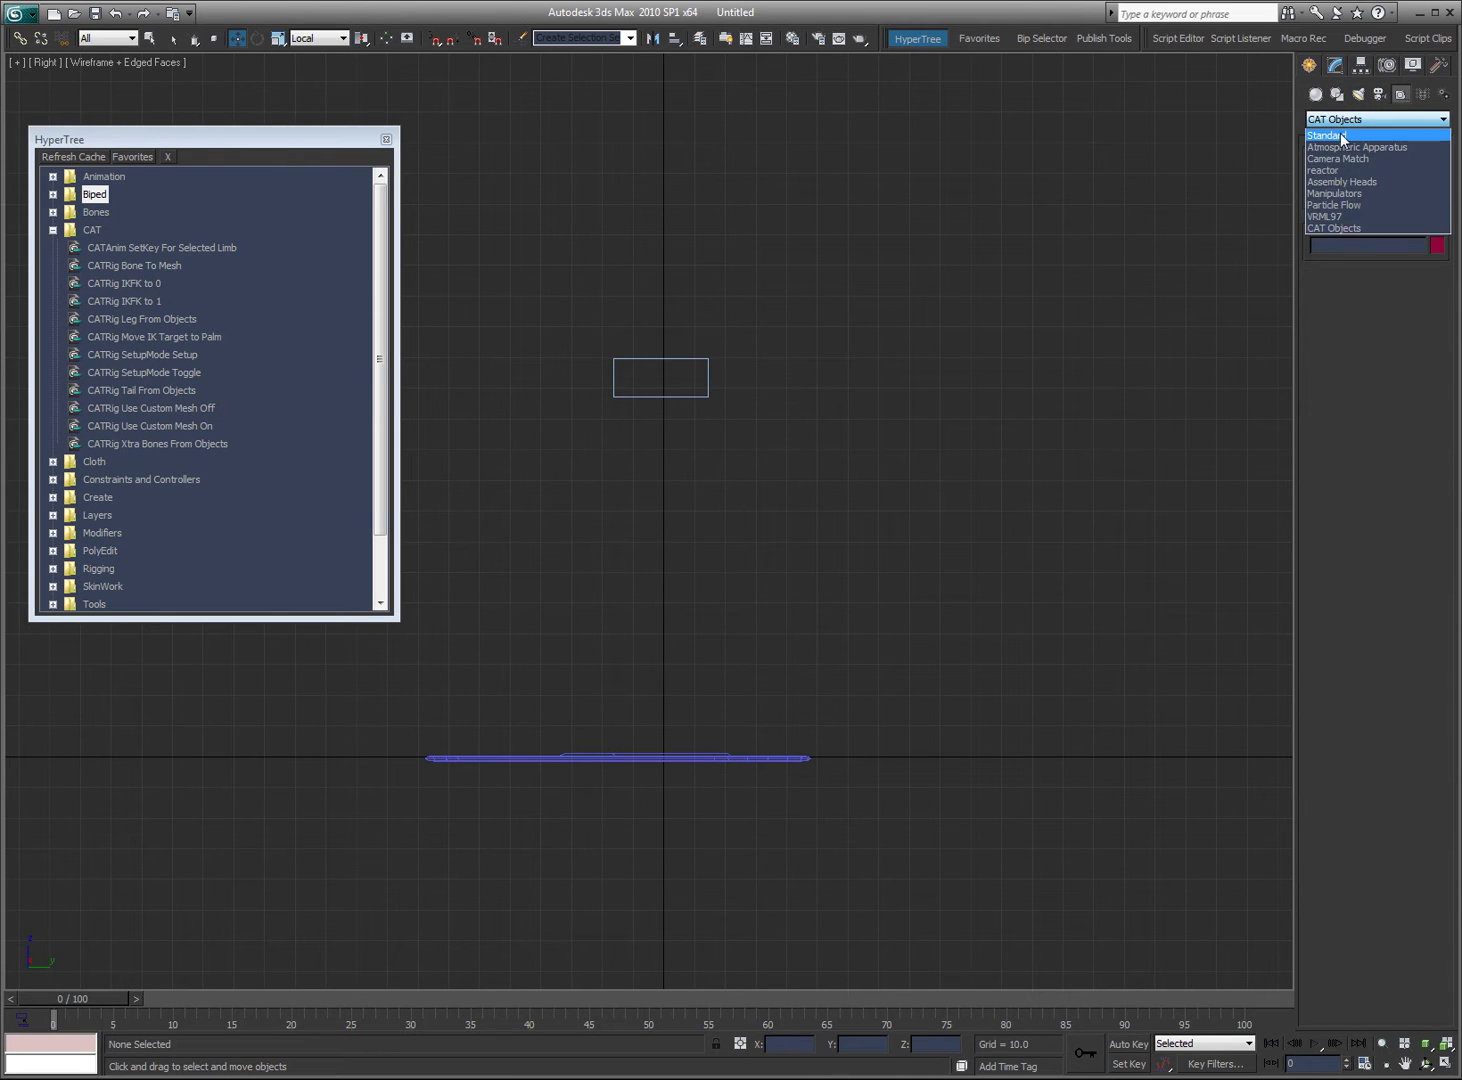
left_click(1345, 134)
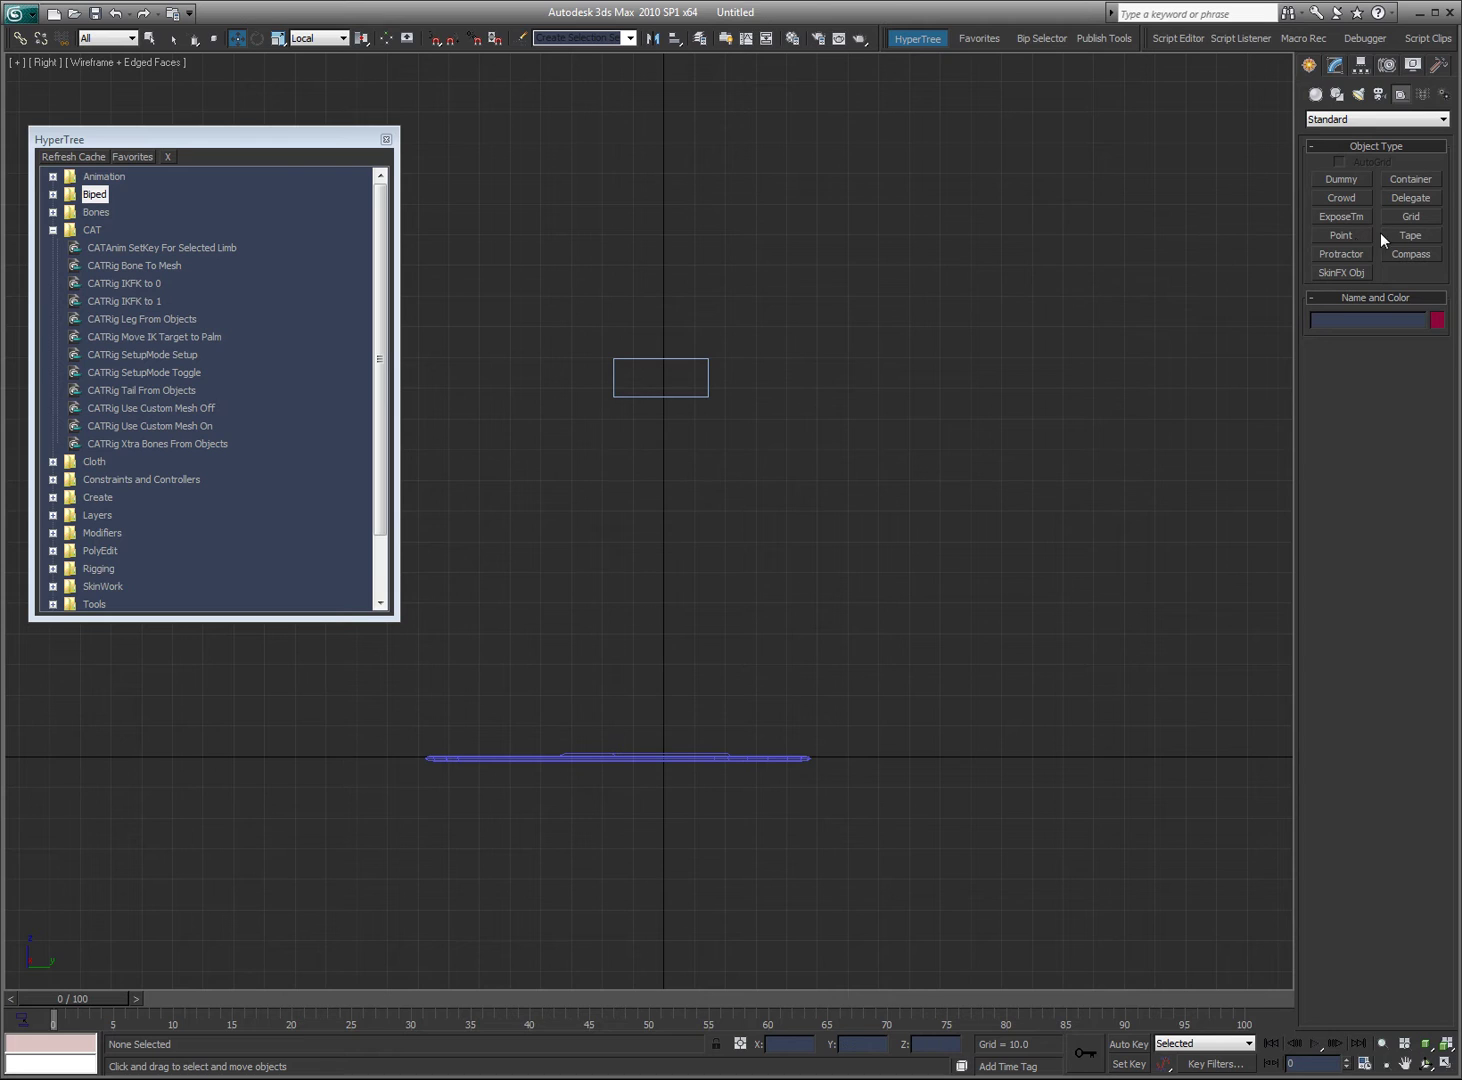
left_click(1332, 235)
left_click(816, 376)
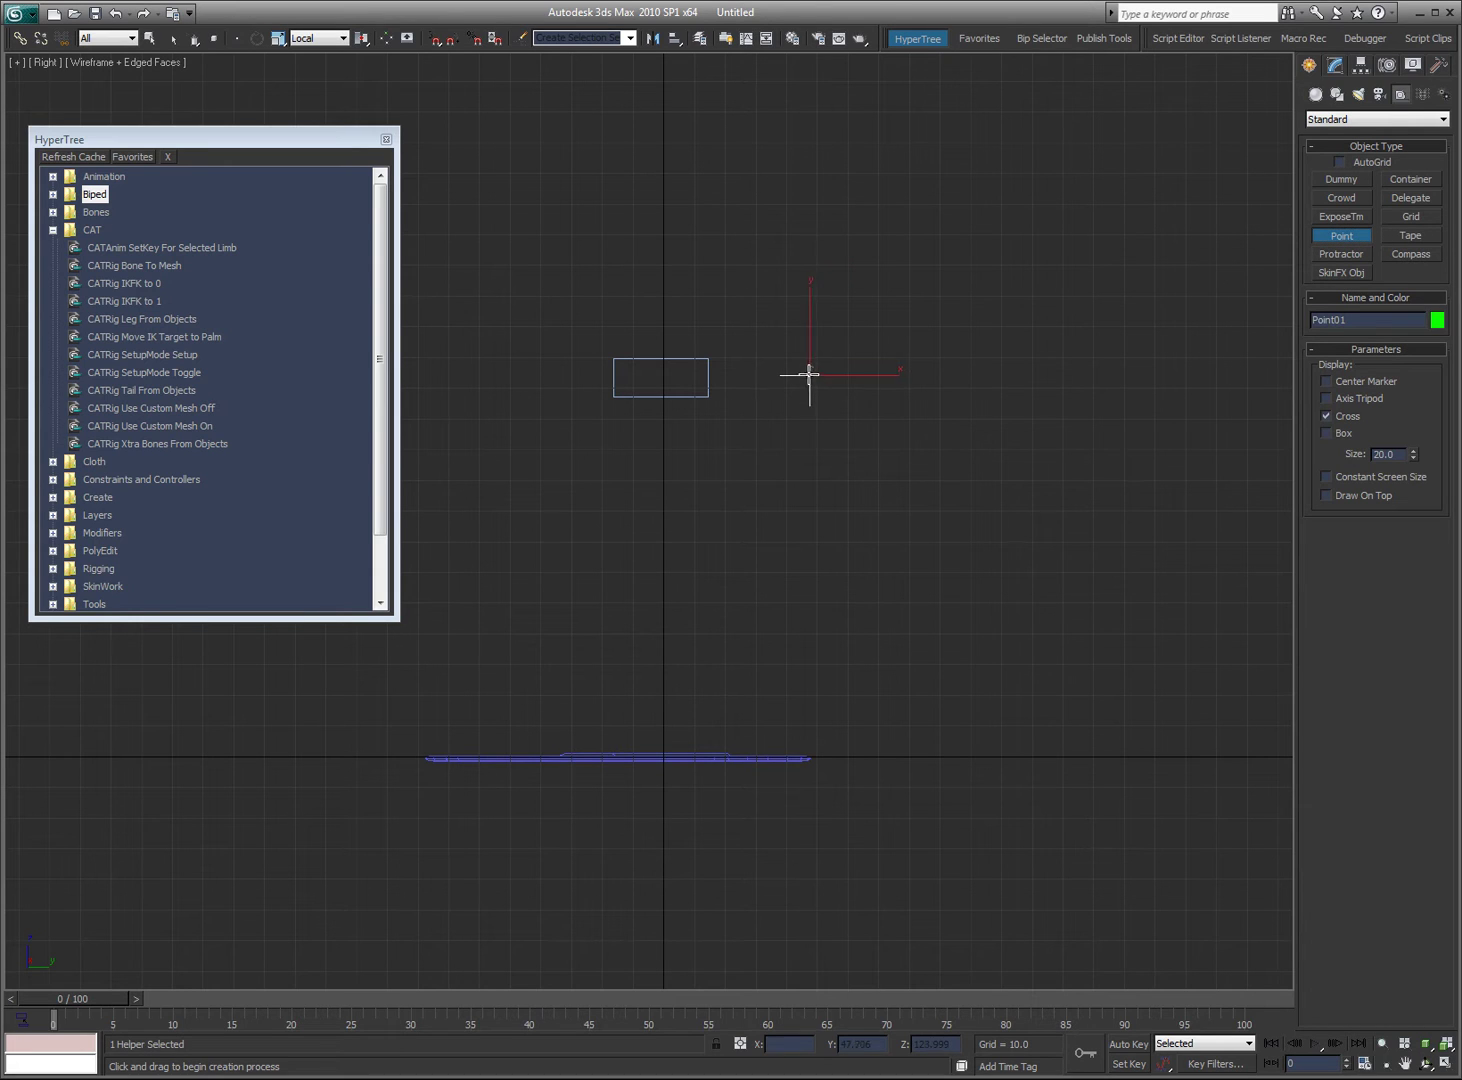
left_click(958, 396)
left_click(1089, 430)
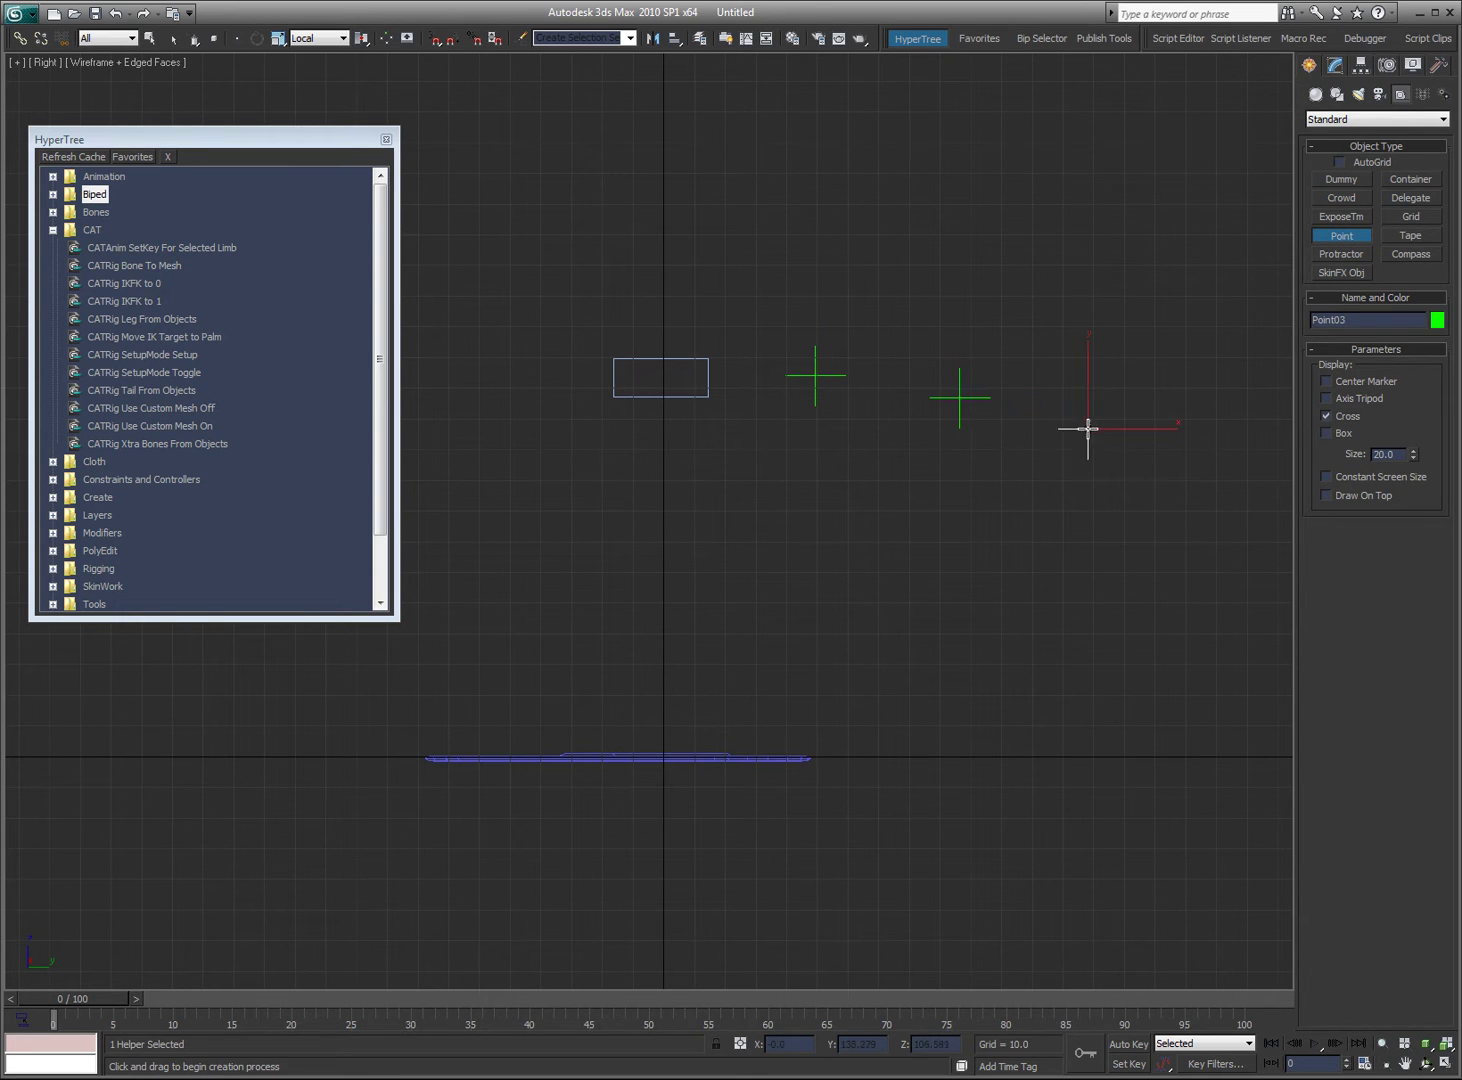
left_click(1208, 469)
left_click(1281, 504)
middle_click_drag(1191, 529, 1087, 561)
key("w")
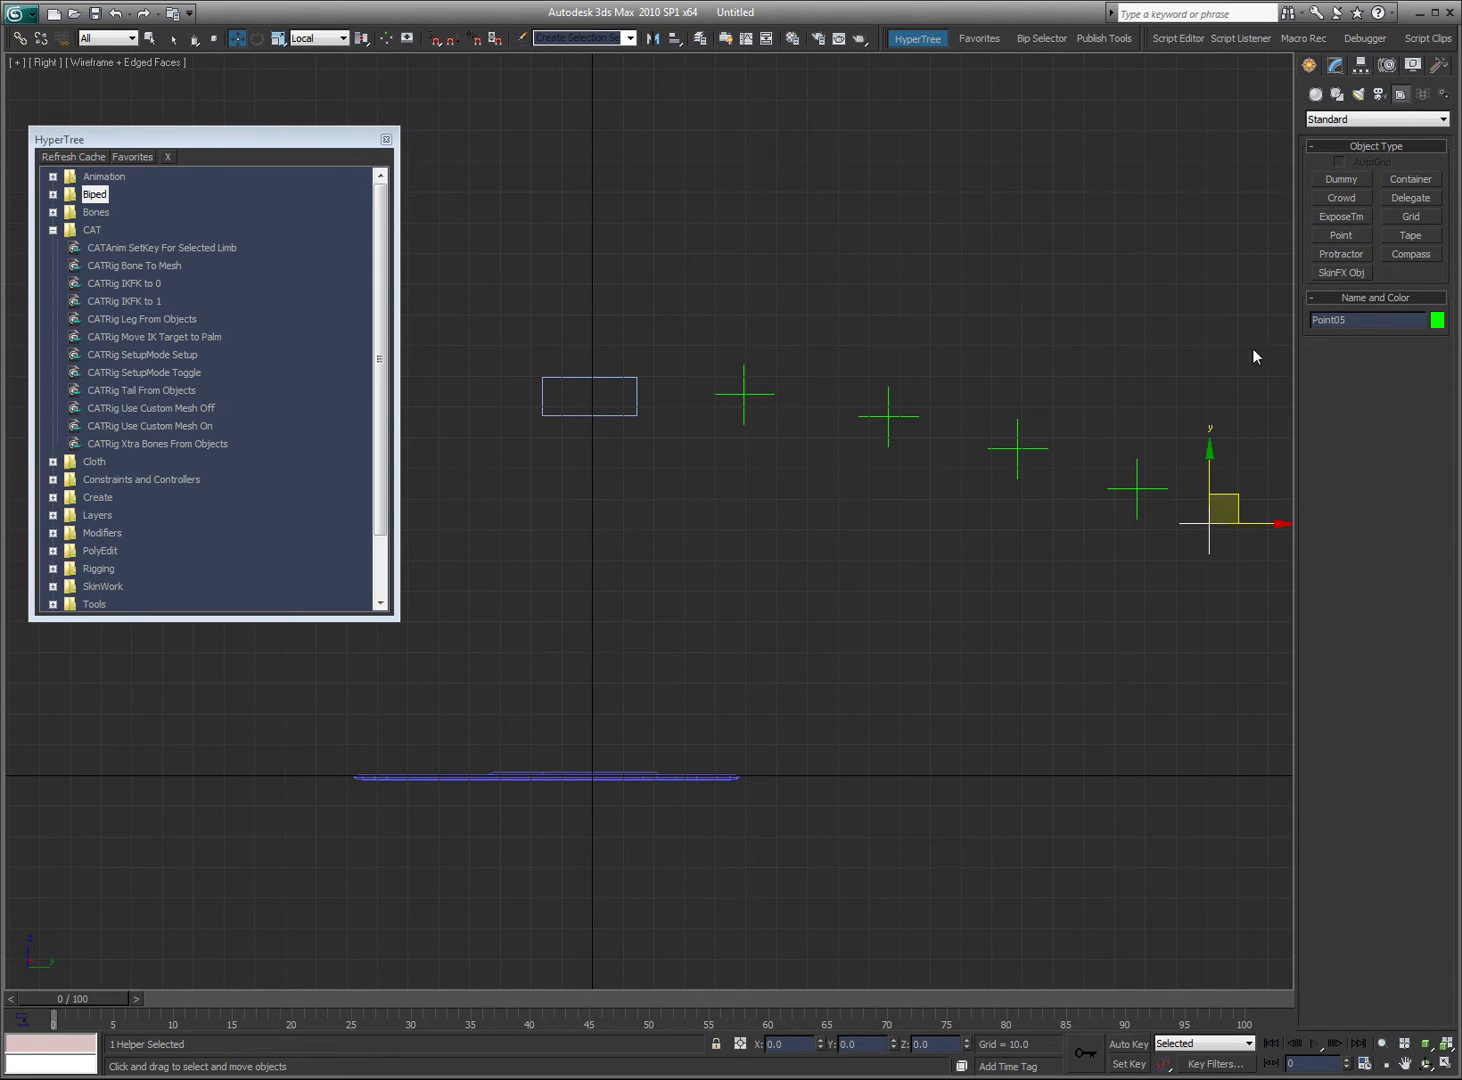
Step: Undo an accidental pelvis selection, then select and deselect the five point helpers
left_click(657, 392)
key("ctrl+z")
left_click(794, 293)
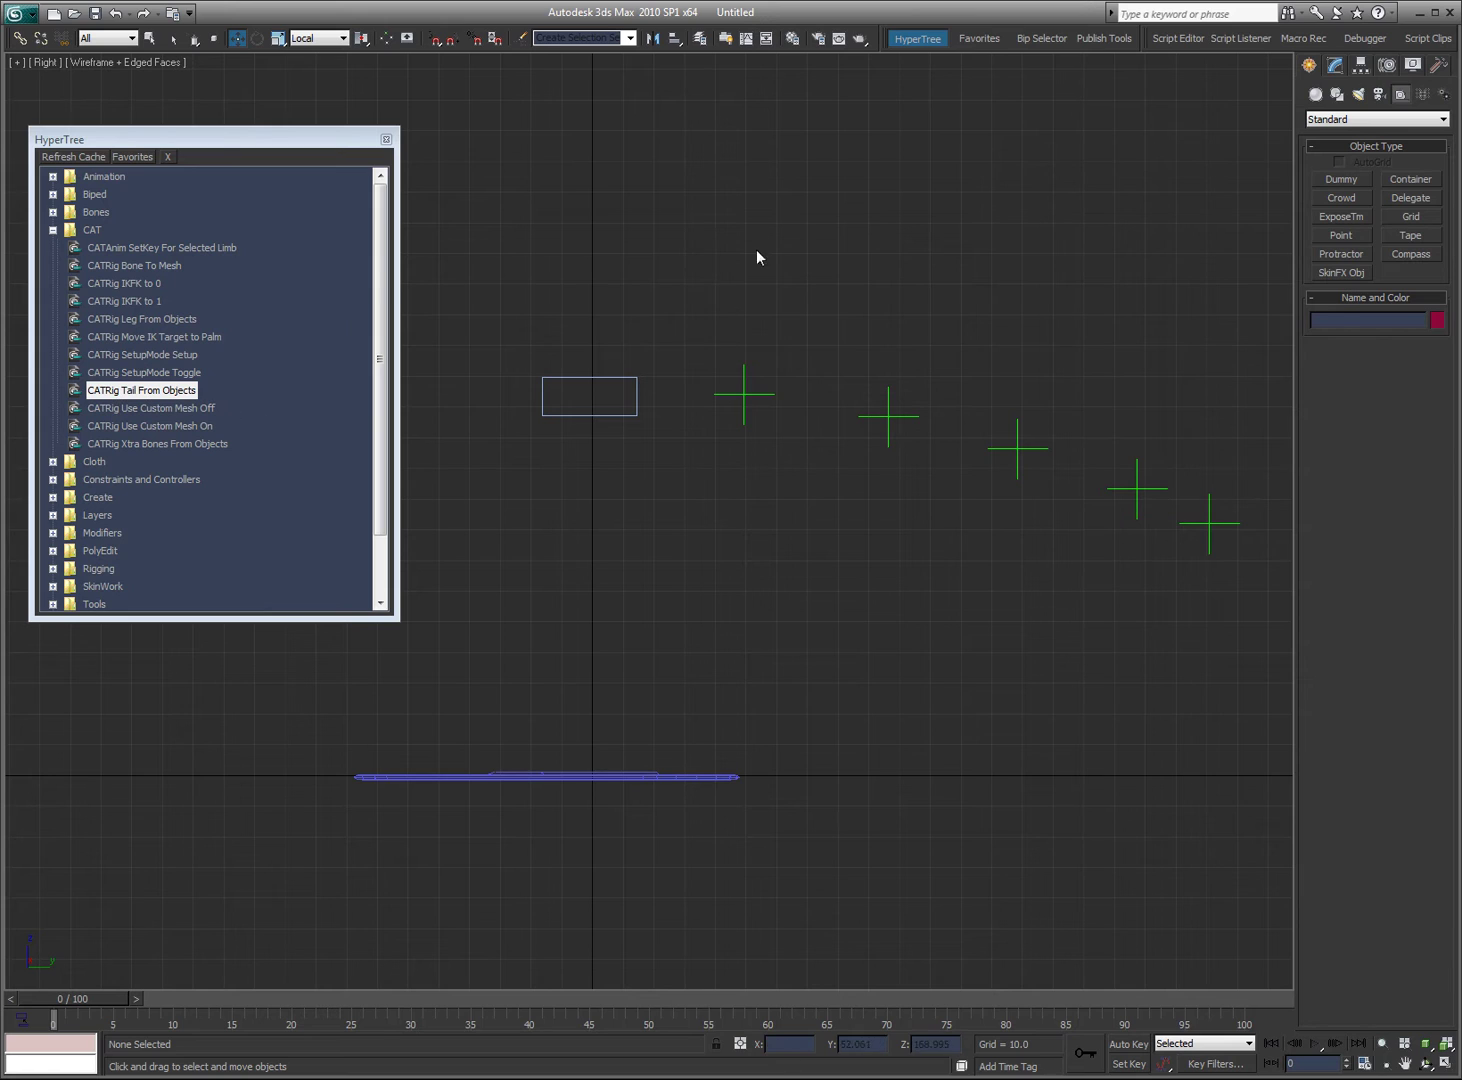
left_click(744, 394)
left_click(888, 416, "ctrl")
left_click(1017, 449, "ctrl")
left_click(1137, 488, "ctrl")
left_click(1209, 523, "ctrl")
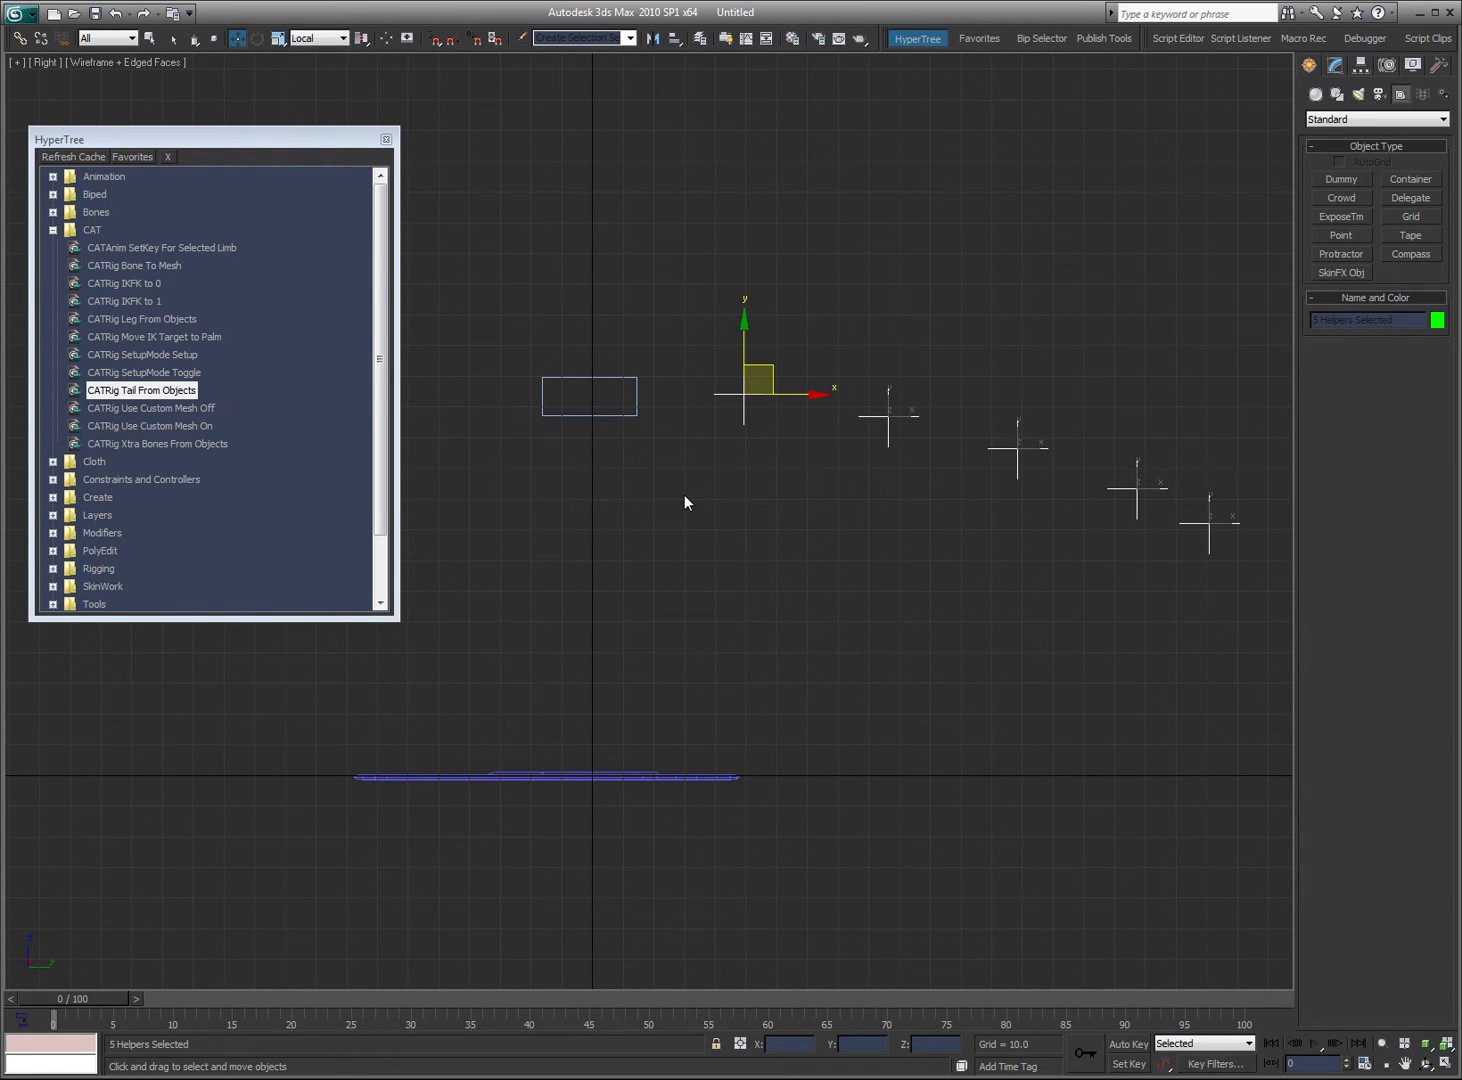
left_click(839, 538)
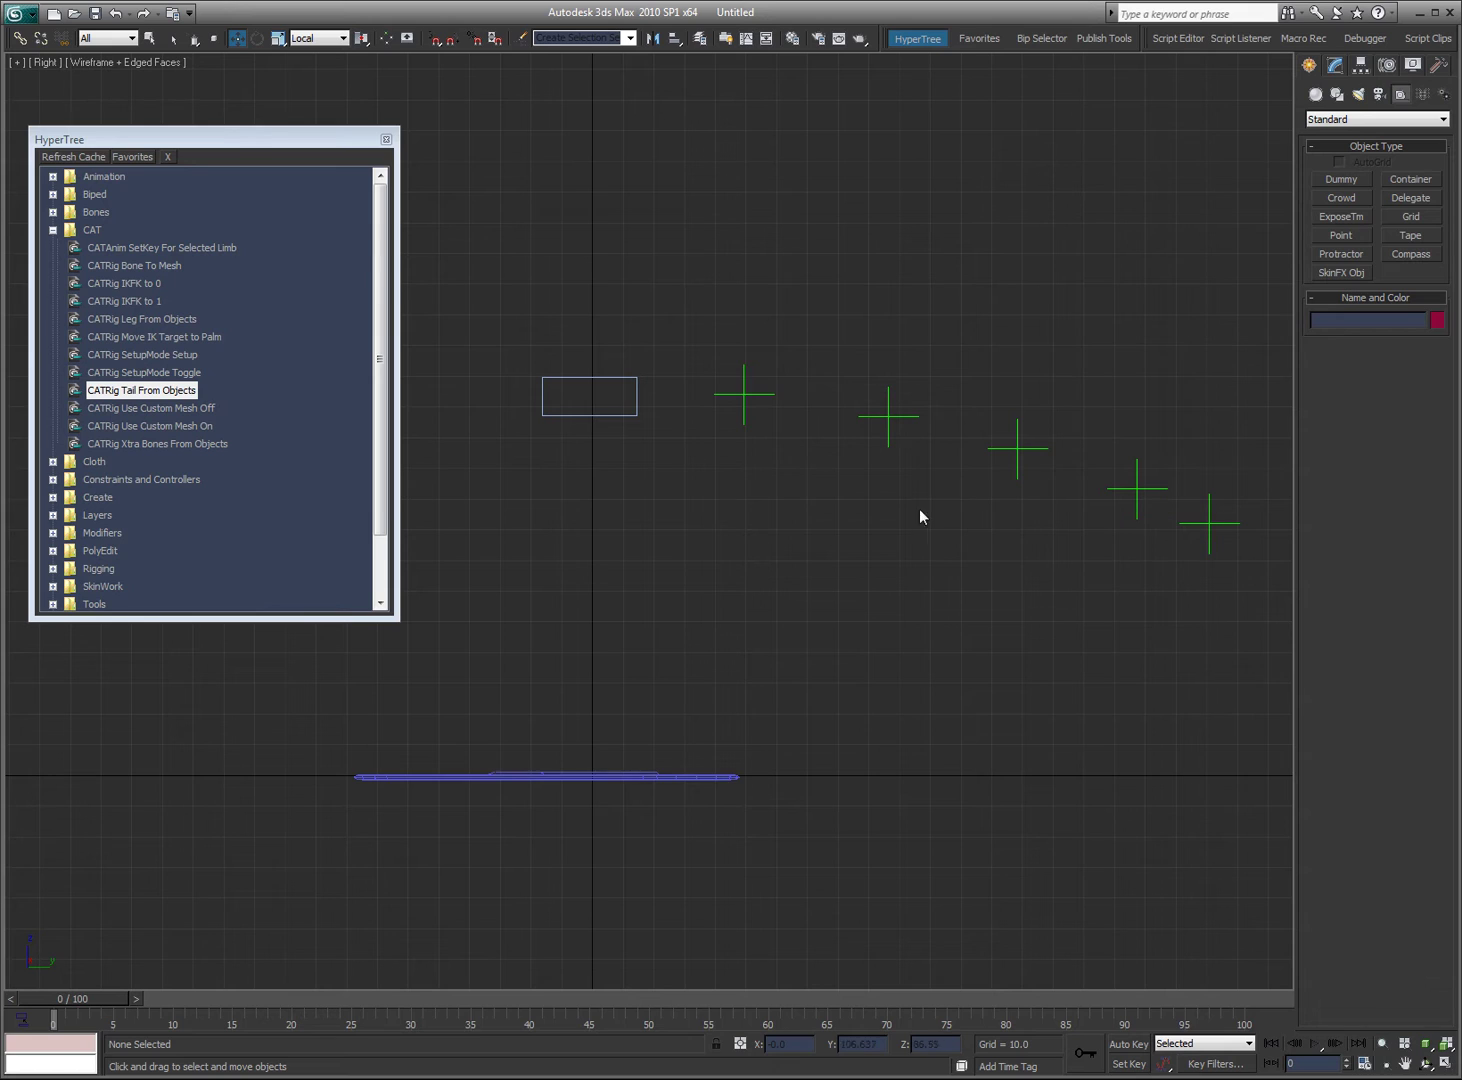
Step: Clone the hub-side helper toward the hub, nudge the second helper and Point04, then select all six
left_click(744, 394)
left_click_drag(767, 370, 684, 371)
left_click(738, 621)
left_click(675, 423)
left_click_drag(750, 404, 776, 408)
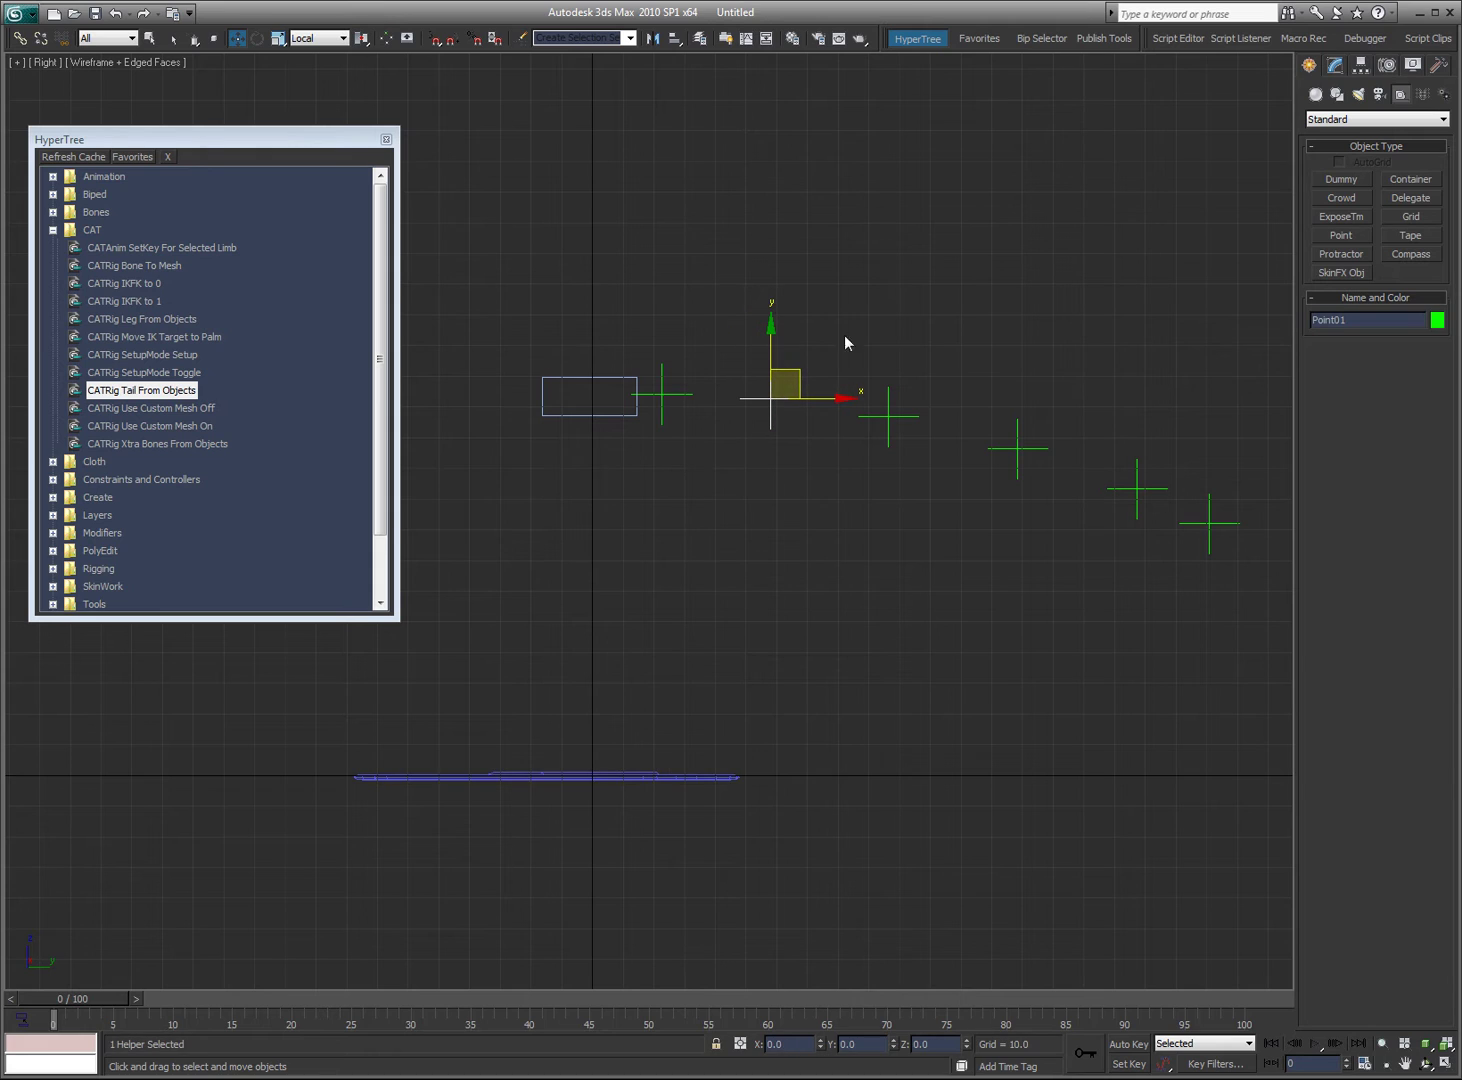
left_click_drag(1135, 488, 1120, 487)
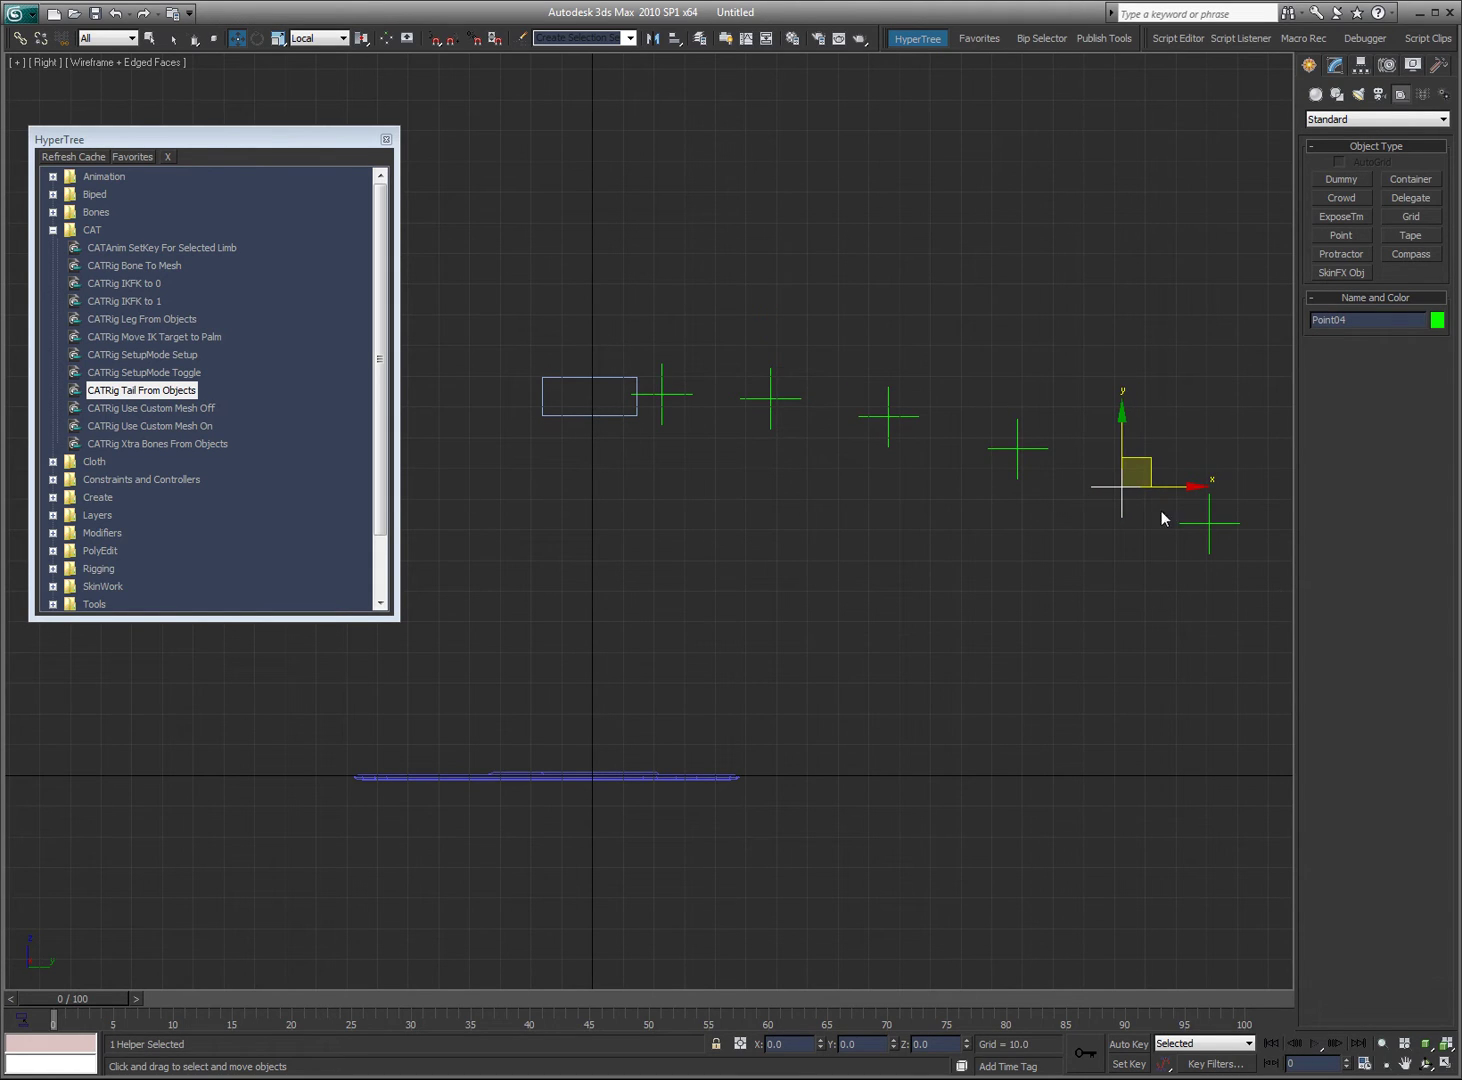
left_click(880, 322)
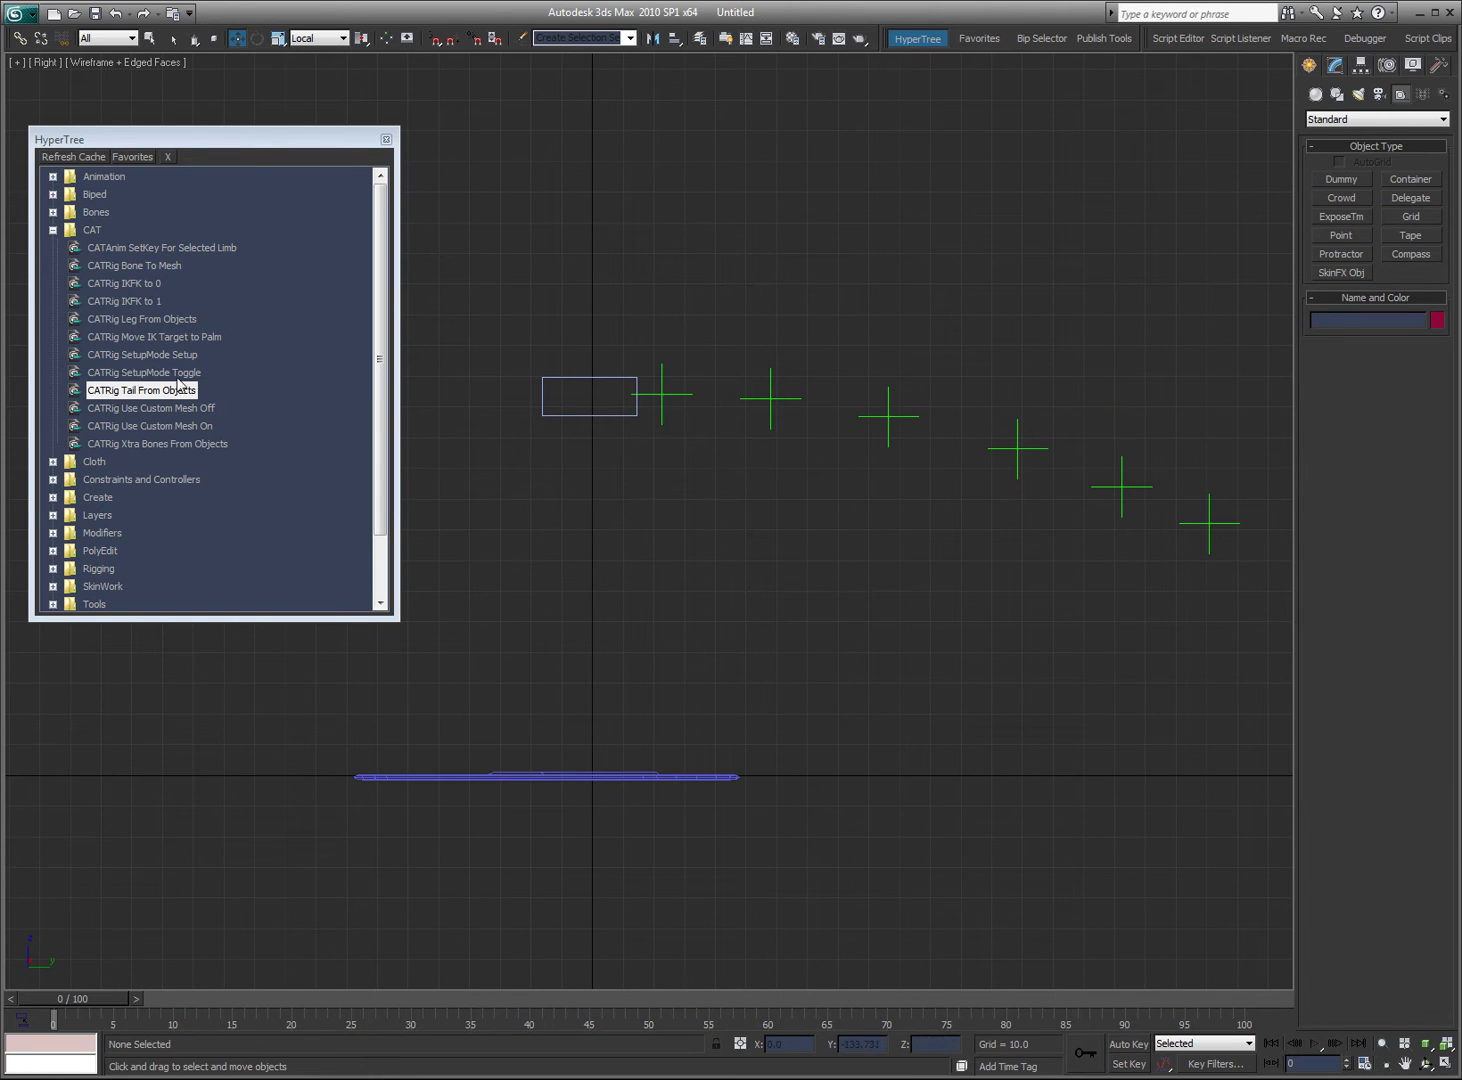
left_click(711, 303)
mouse_move(711, 303)
left_mouse_down()
mouse_move(674, 359)
mouse_move(983, 431)
mouse_move(1205, 520)
left_mouse_up()
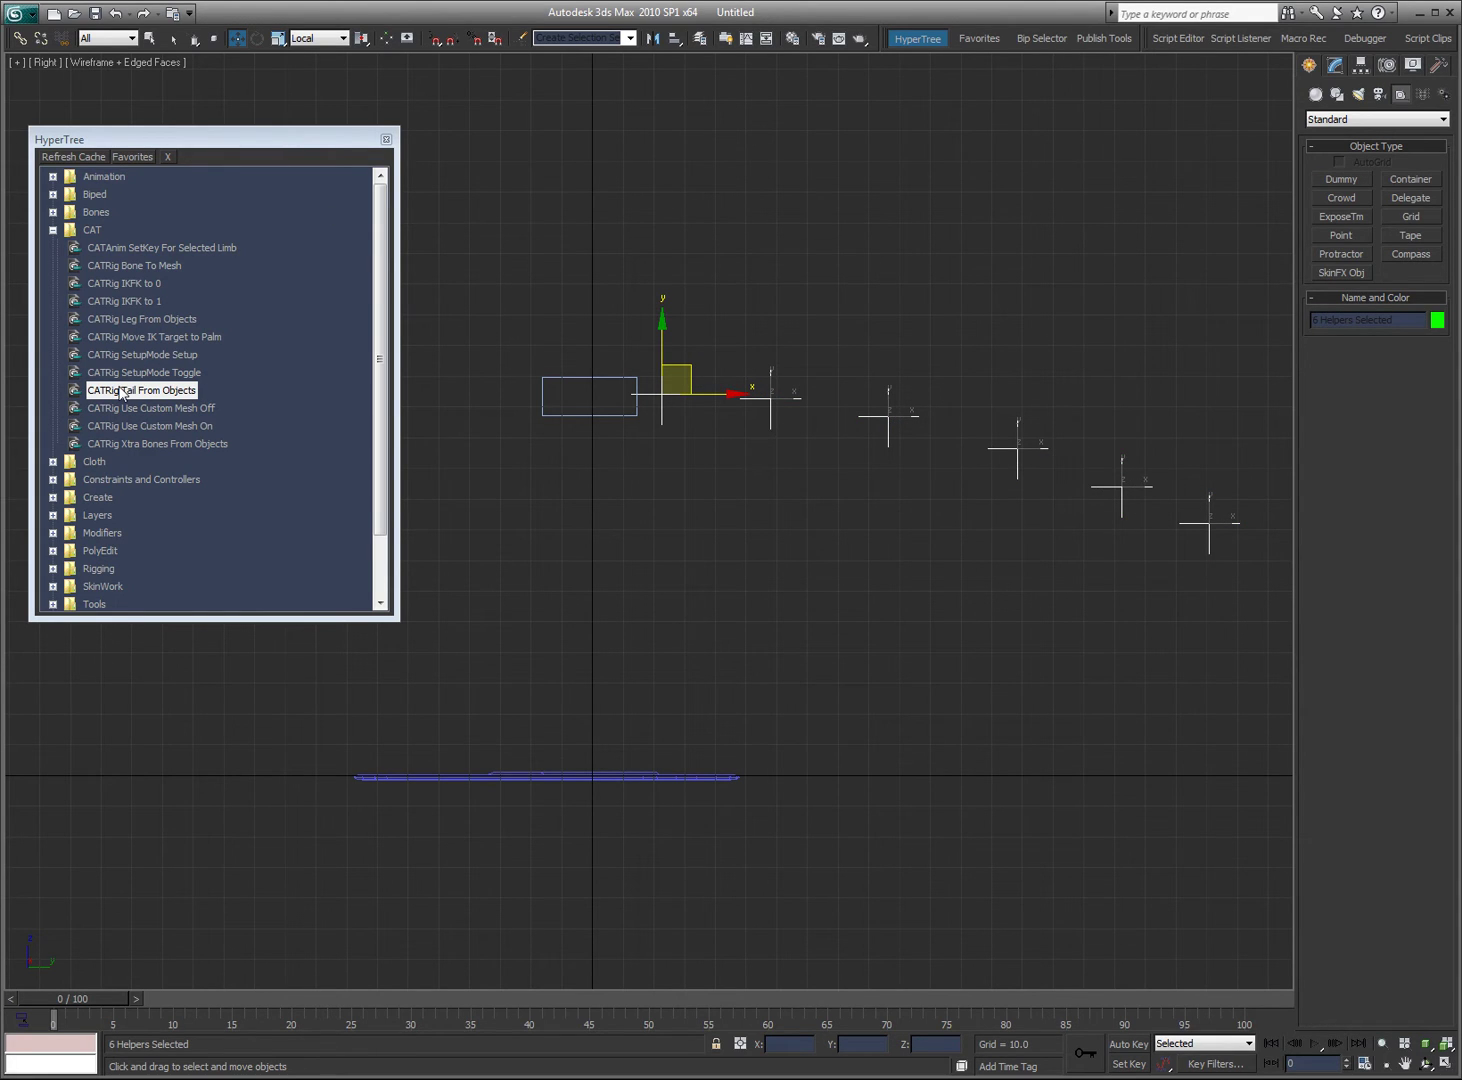
Step: Run CATRig Tail From Objects with the pelvis hub as parent and delete the helpers
double_click(157, 393)
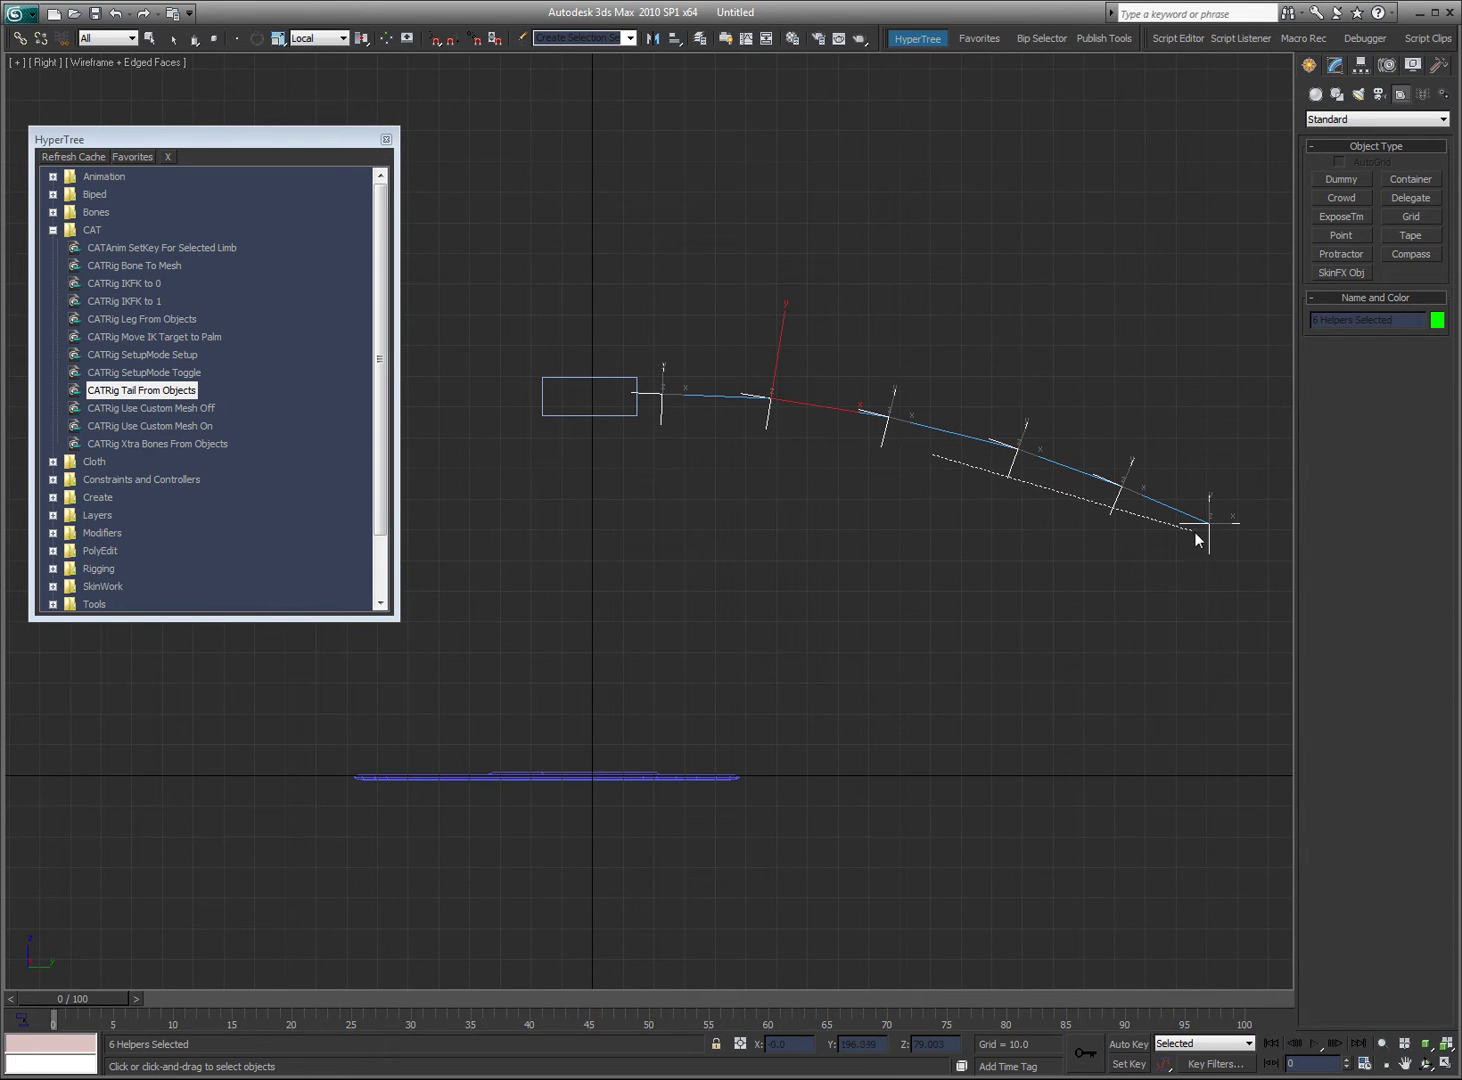
left_click(571, 415)
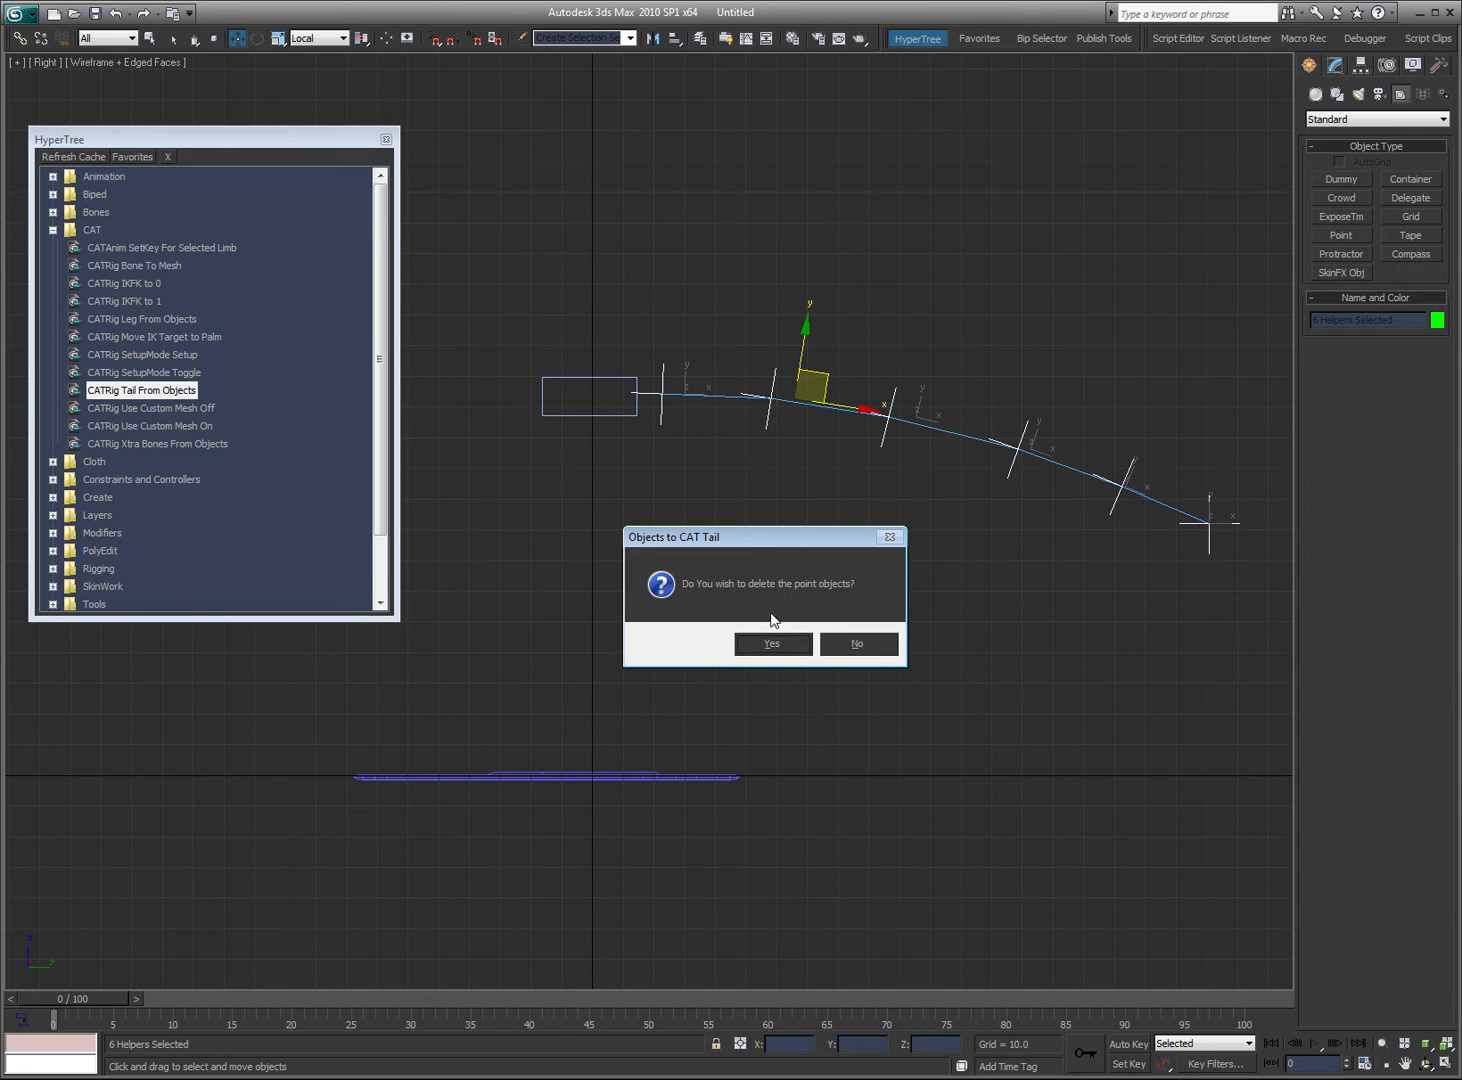
left_click(770, 644)
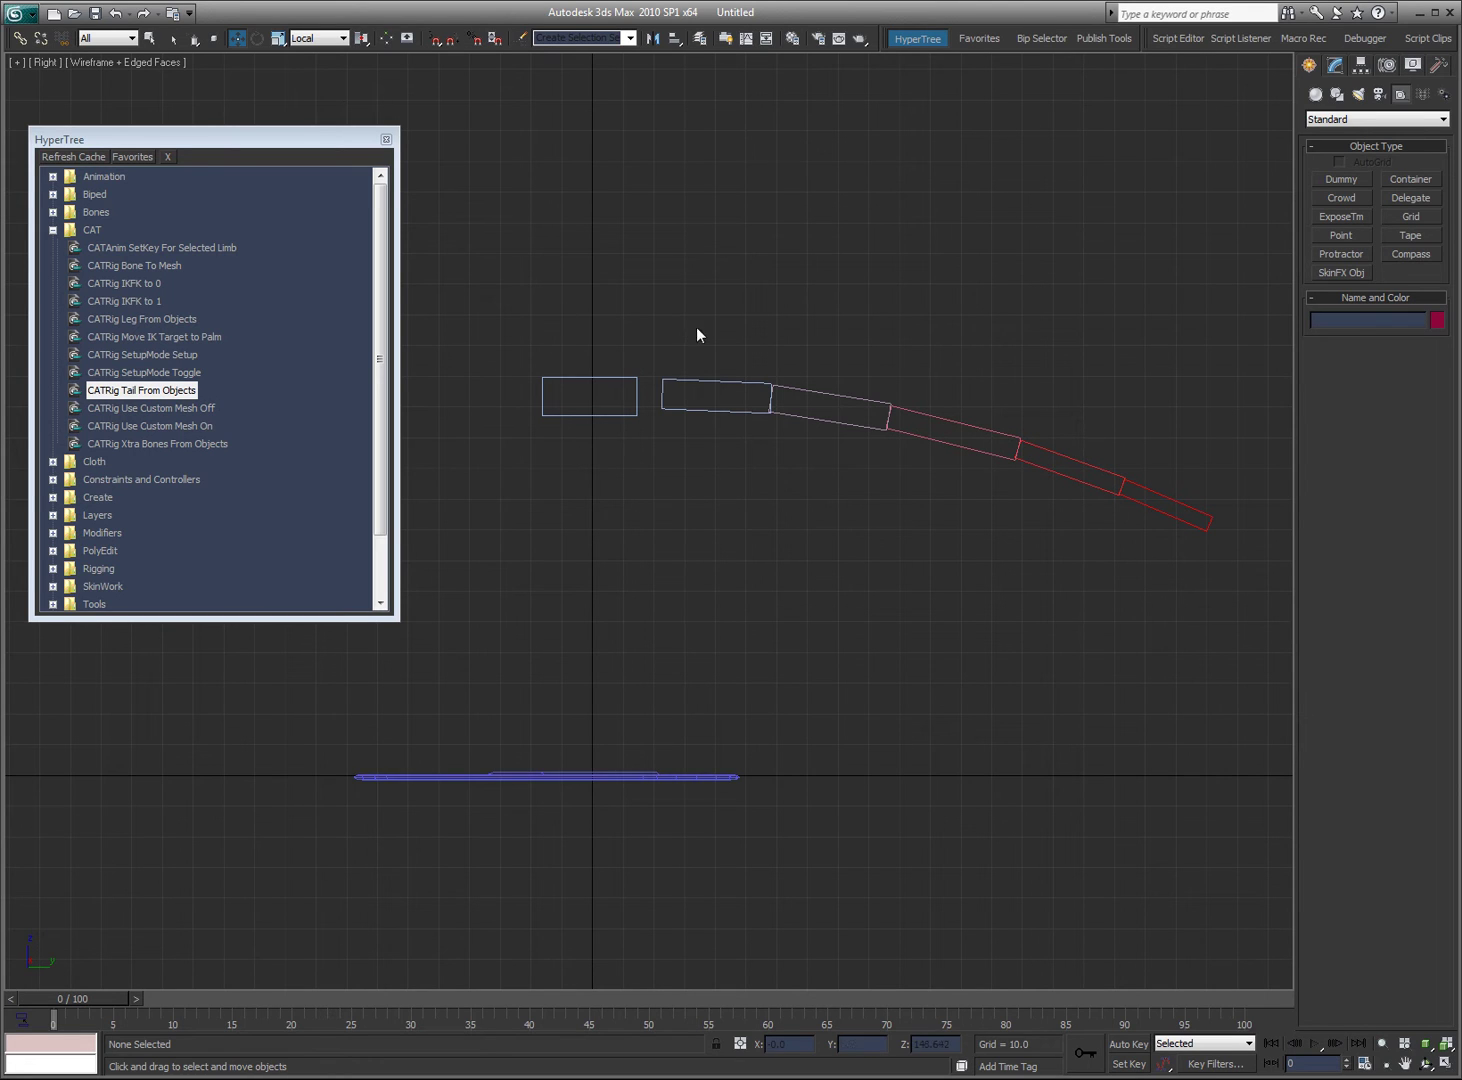
left_click(590, 390)
left_click_drag(590, 390, 534, 387)
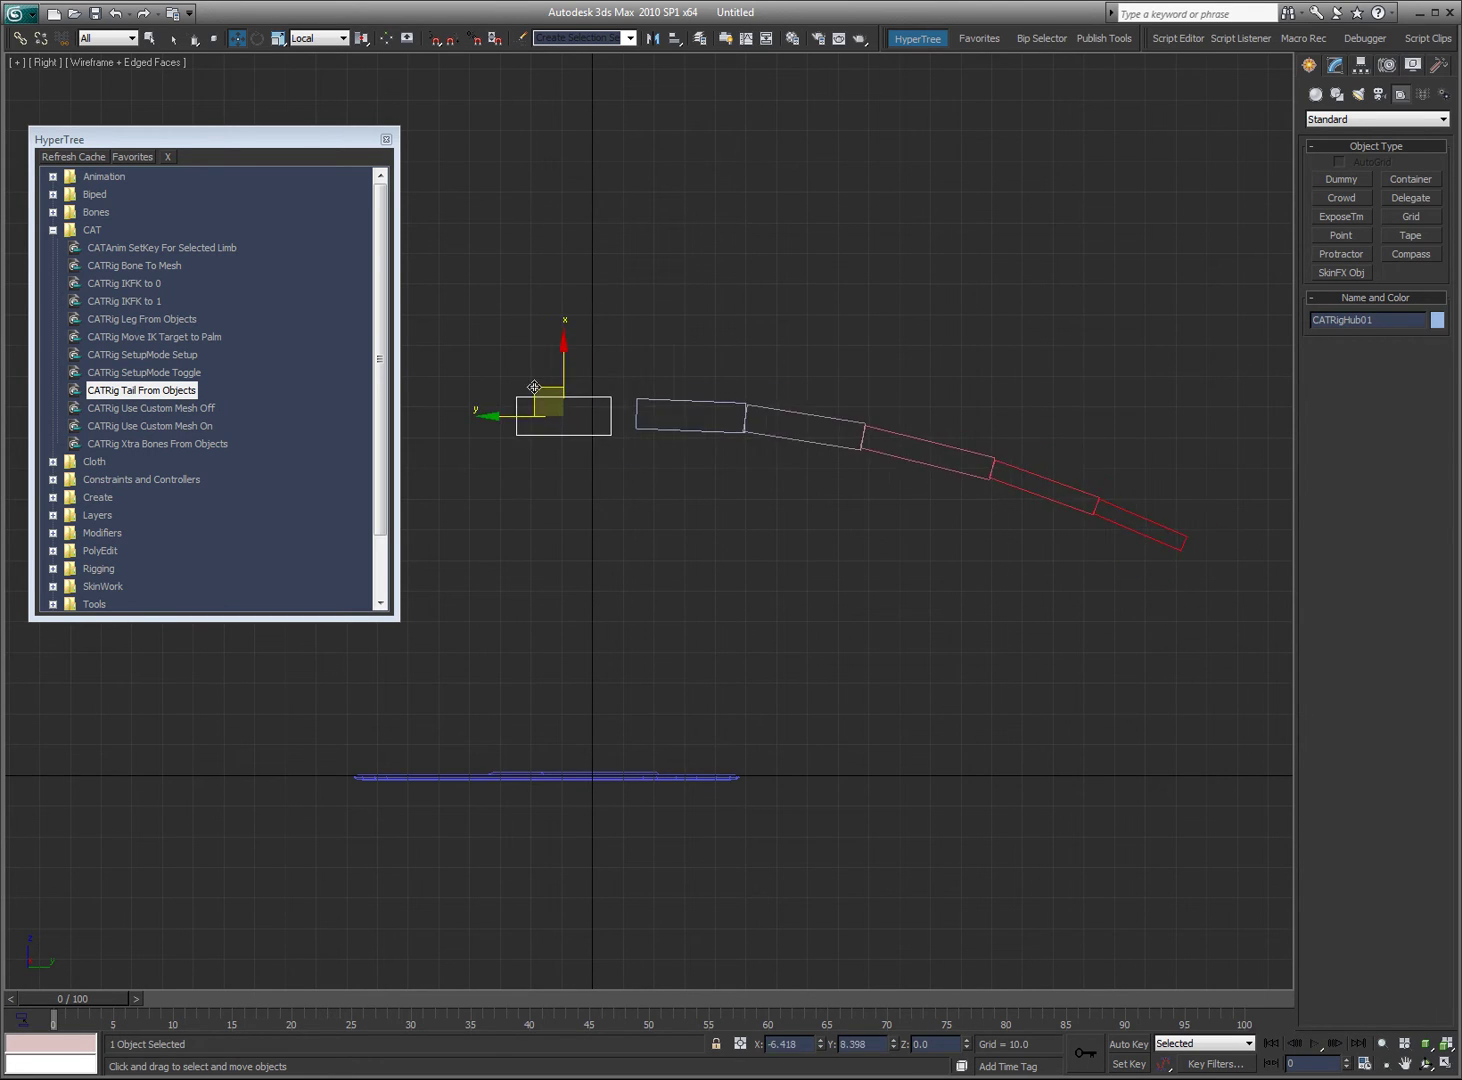
right_click(534, 387)
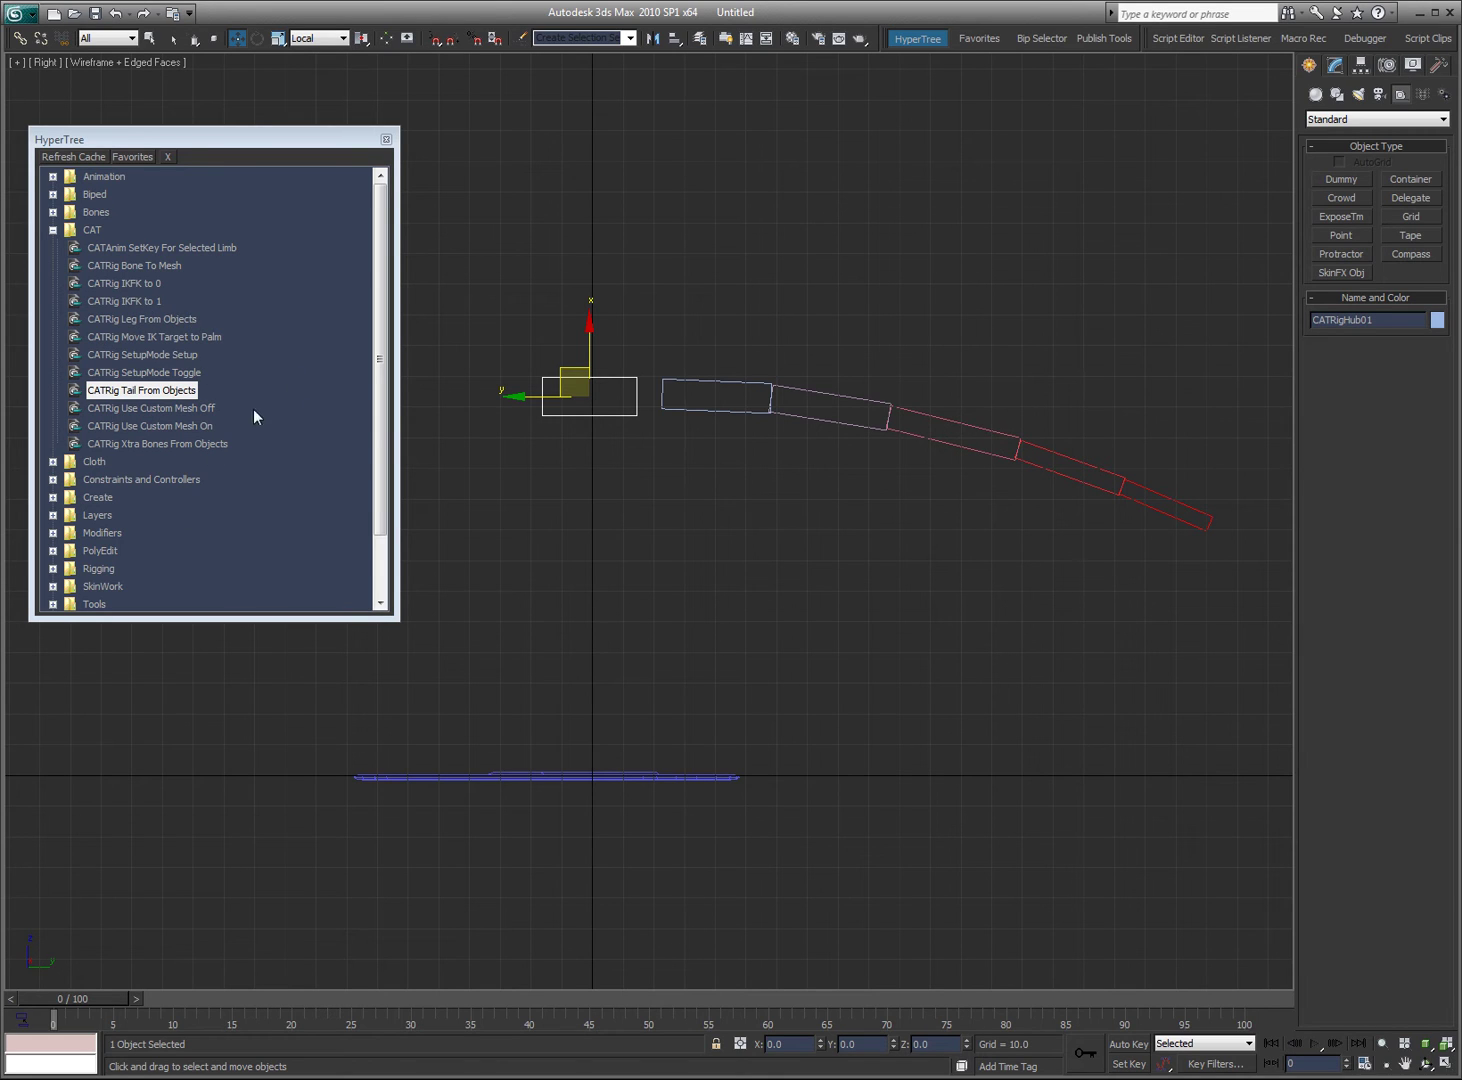
left_click(731, 441)
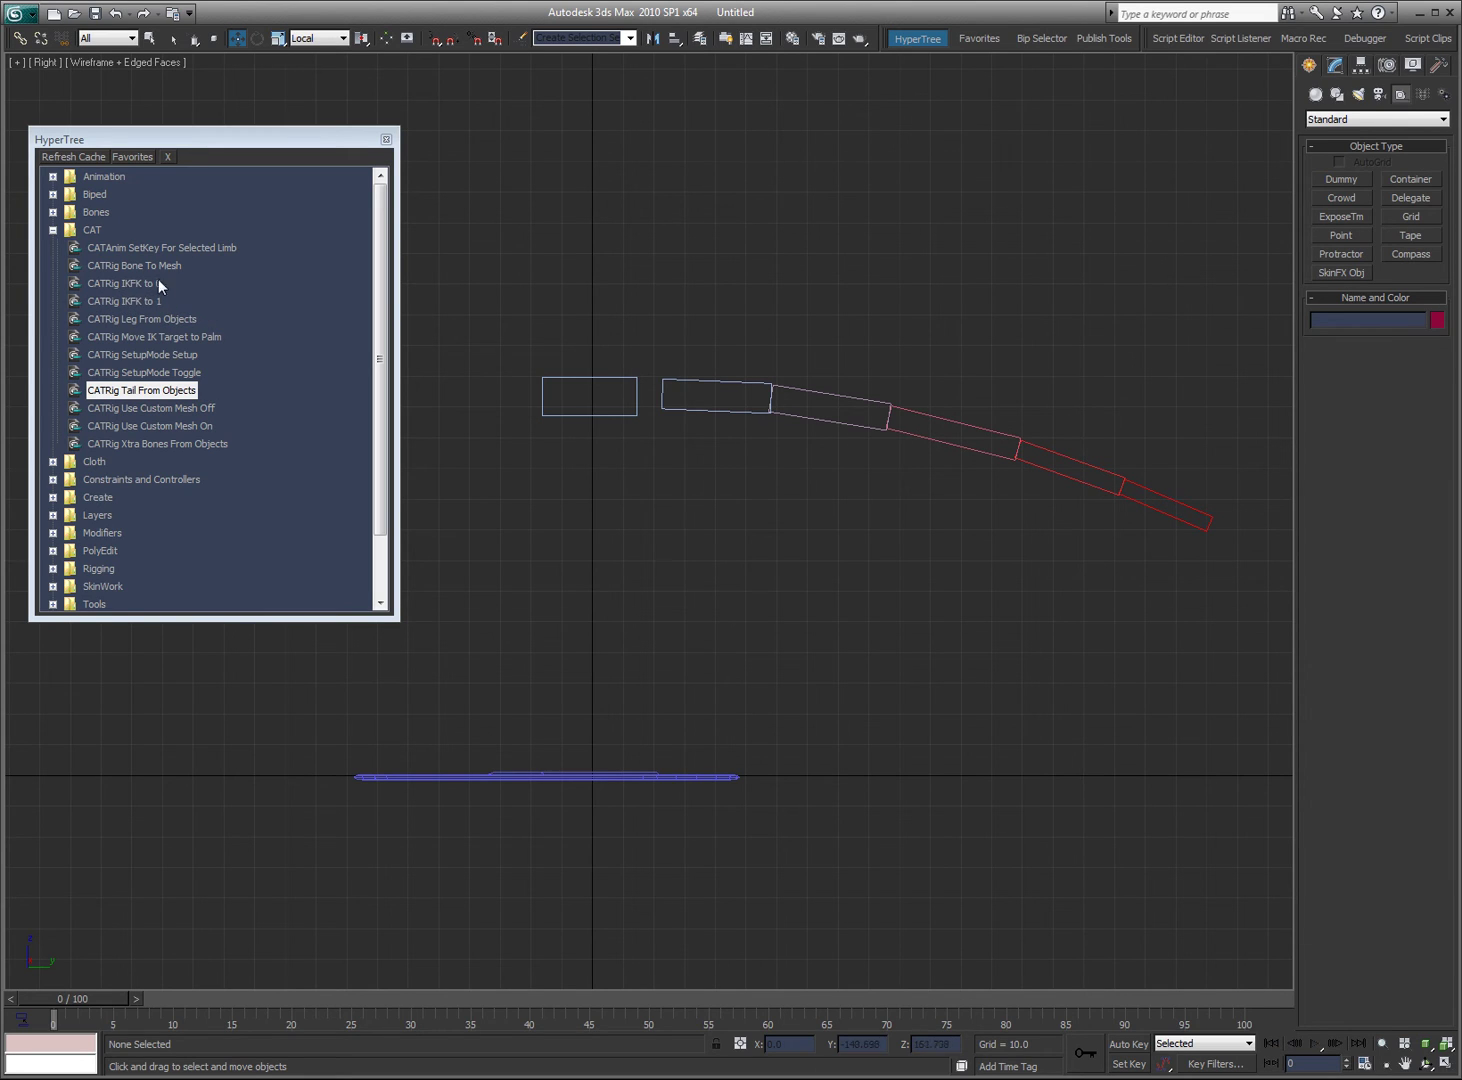
Step: Draw a sphere over the first tail bone
left_click(128, 266)
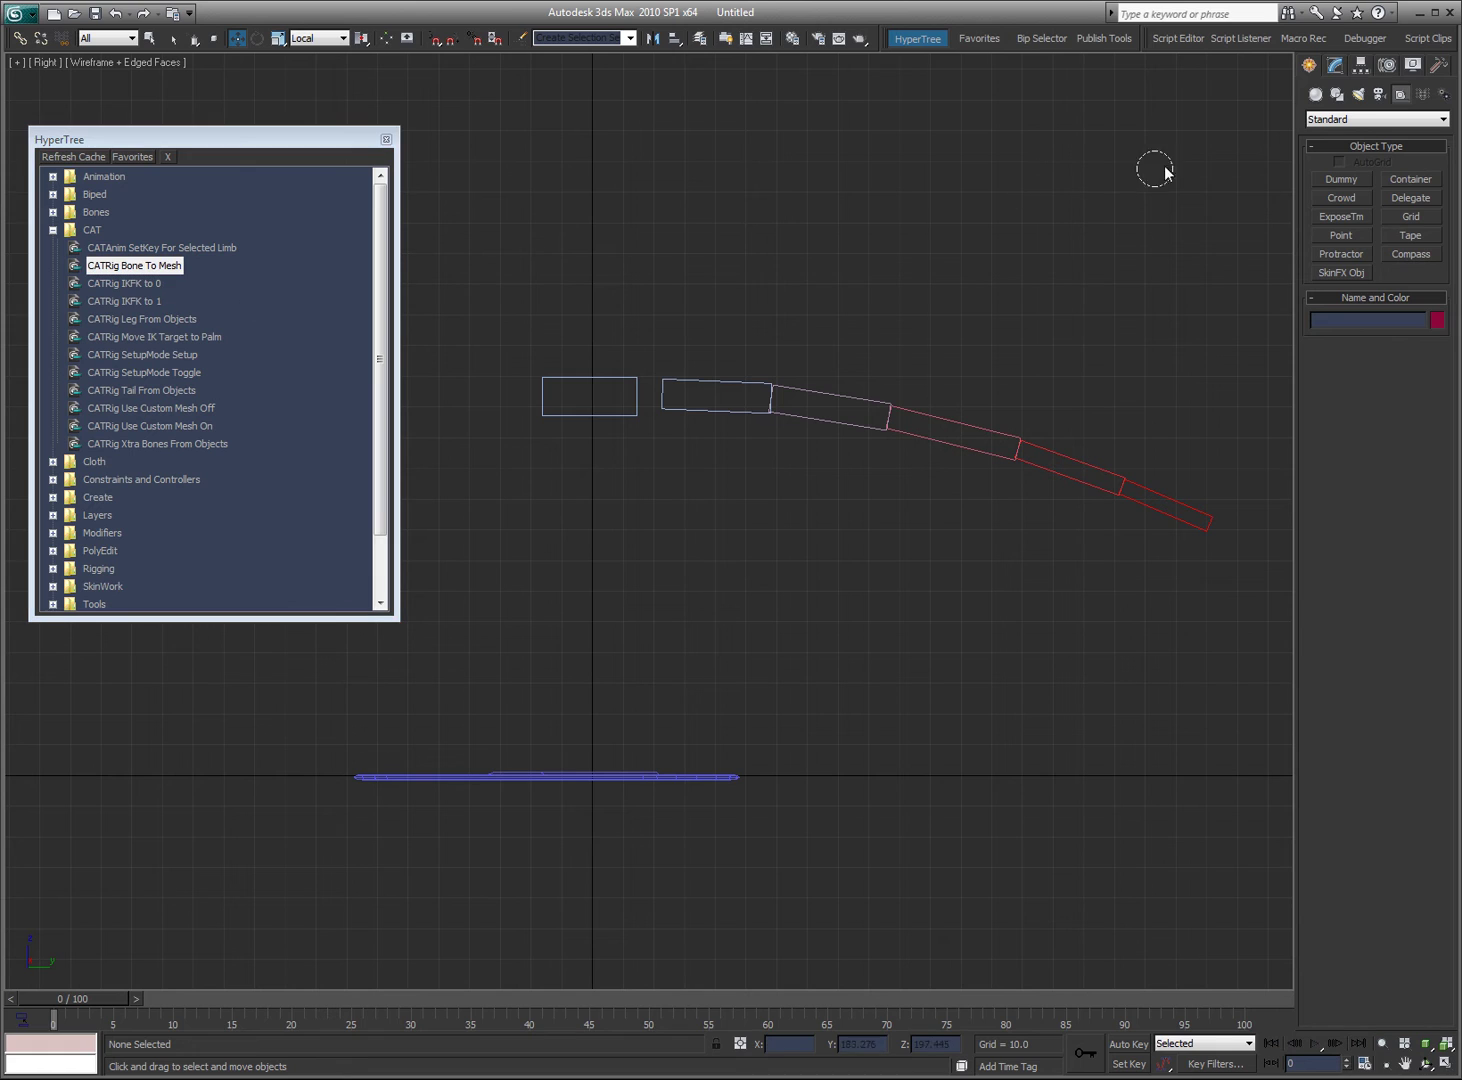
left_click(1317, 95)
left_click(1342, 197)
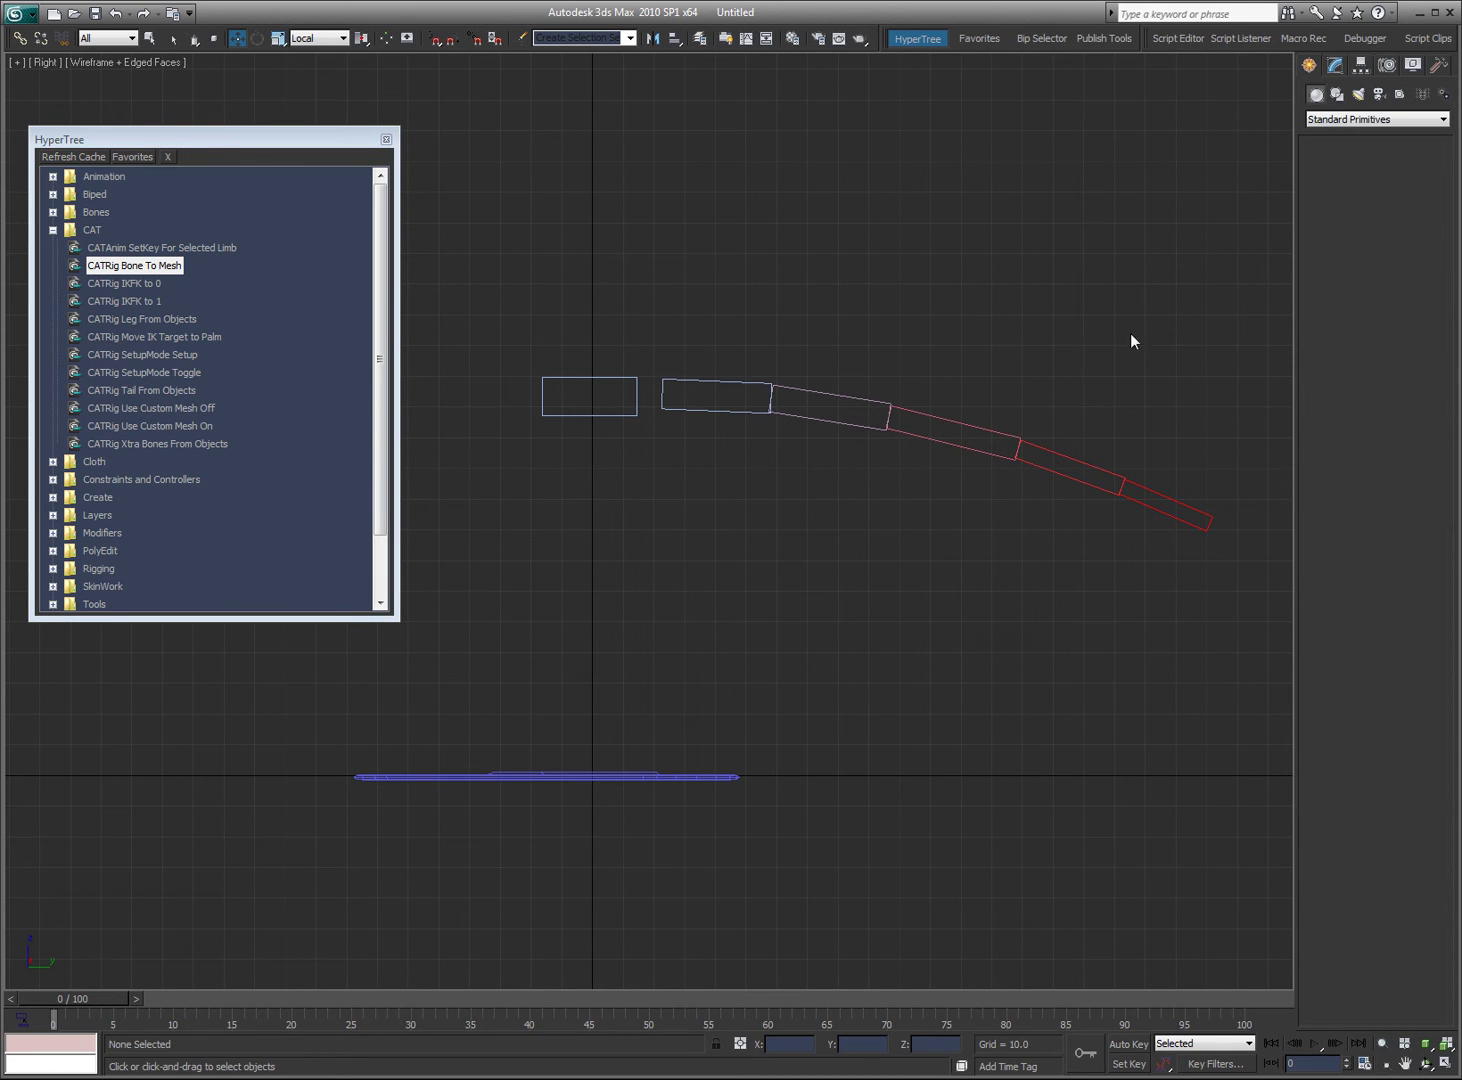
left_click_drag(693, 383, 728, 403)
right_click(732, 361)
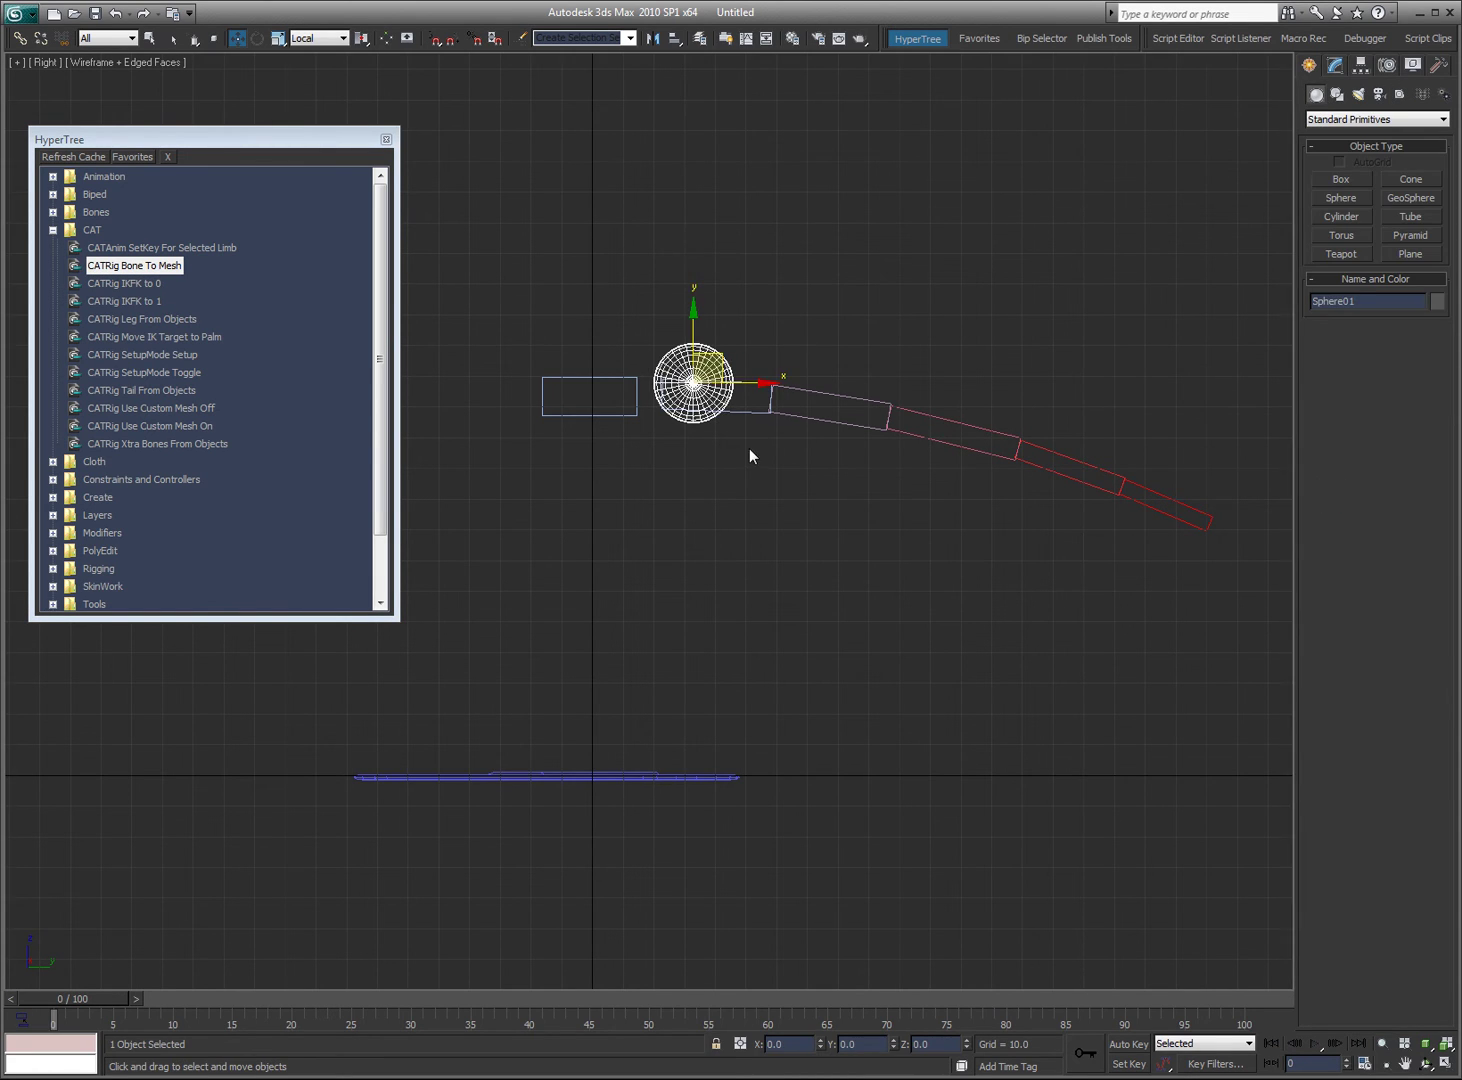
Step: Select the first tail bone and run CATRig Bone To Mesh to add an Edit Poly modifier
left_click(749, 412)
left_click(1335, 65)
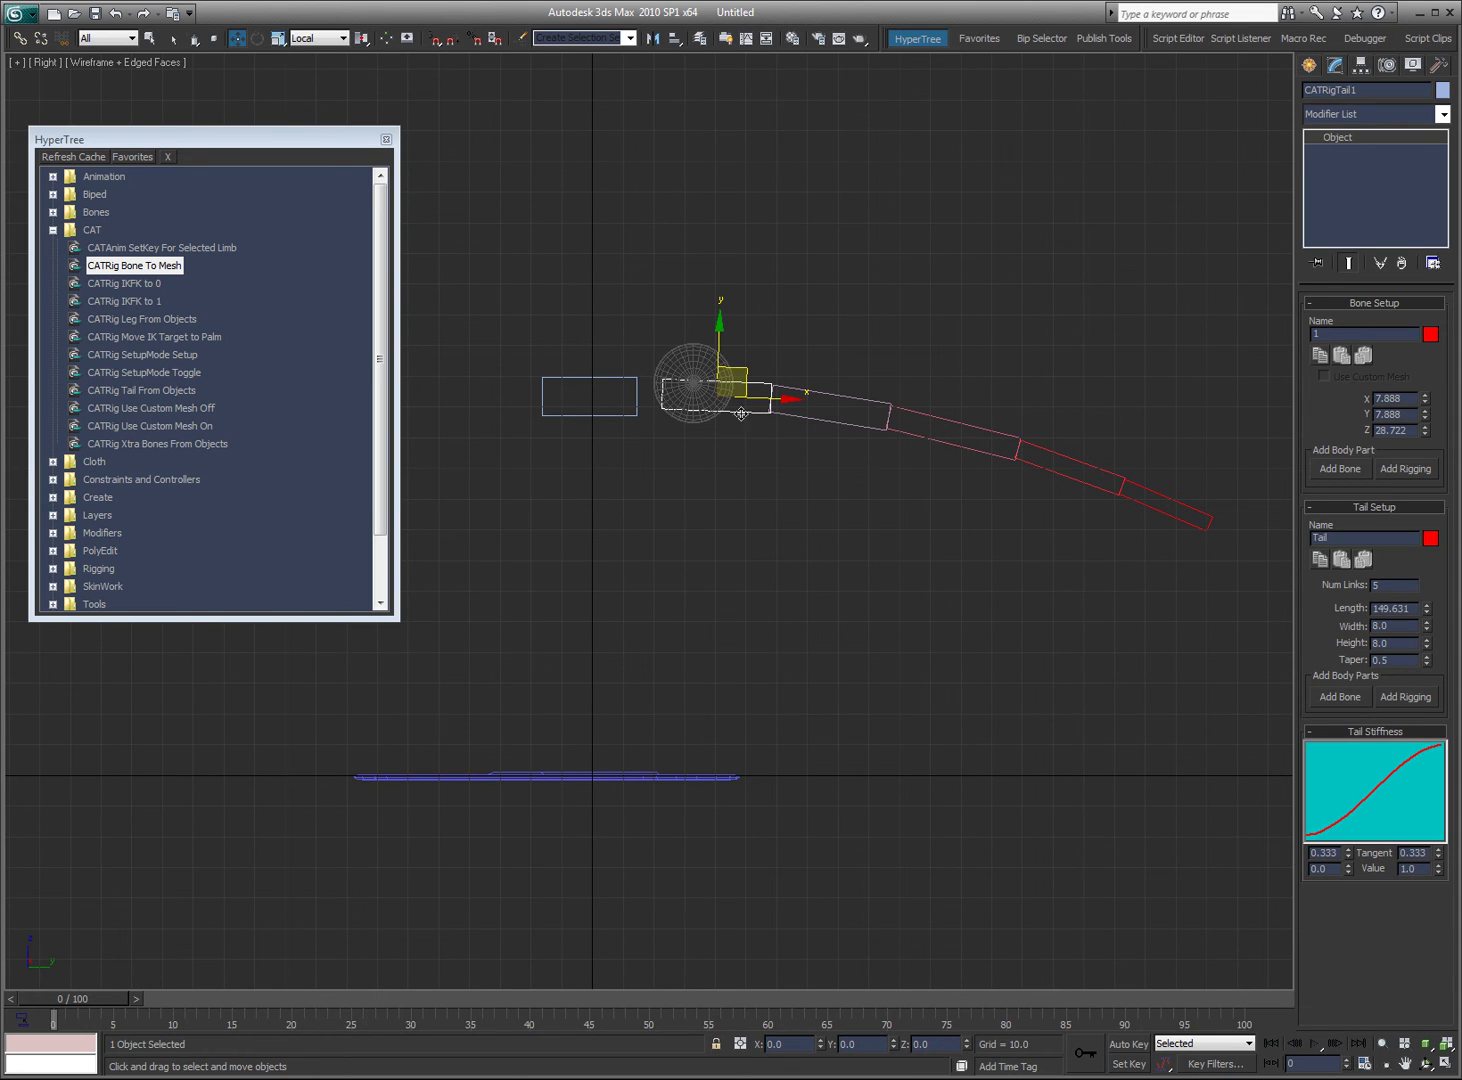
double_click(143, 268)
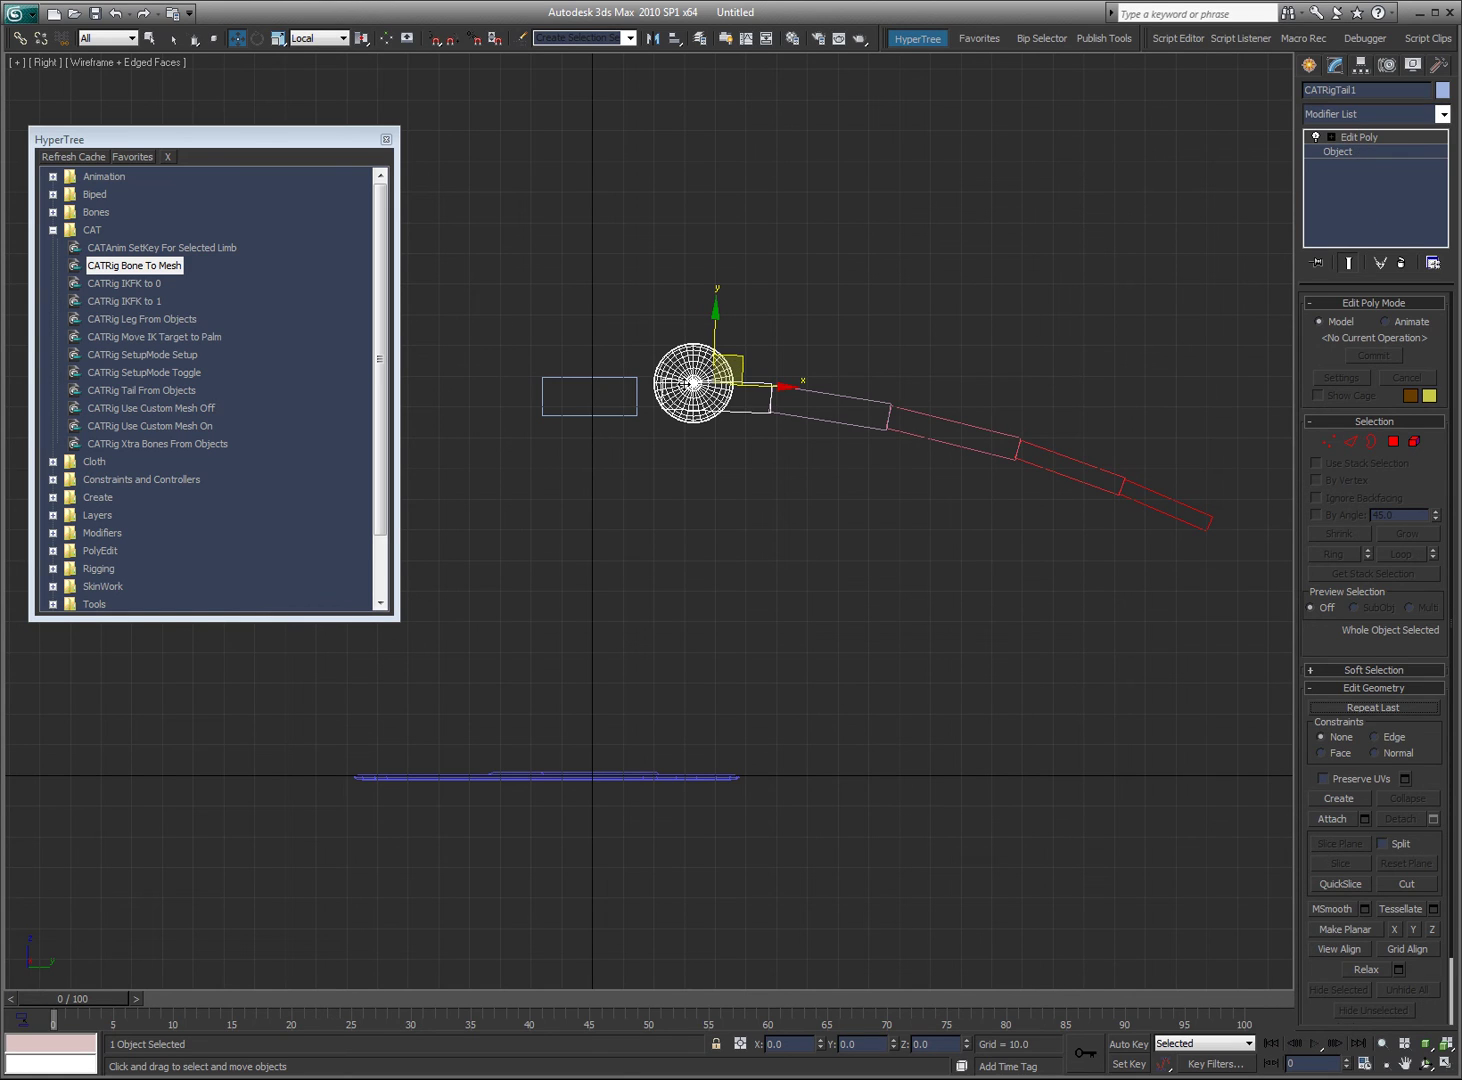
Step: Delete the first bone's box polygons and collapse the Edit Poly modifier, leaving the sphere mesh
left_click(1413, 441)
left_click(748, 404)
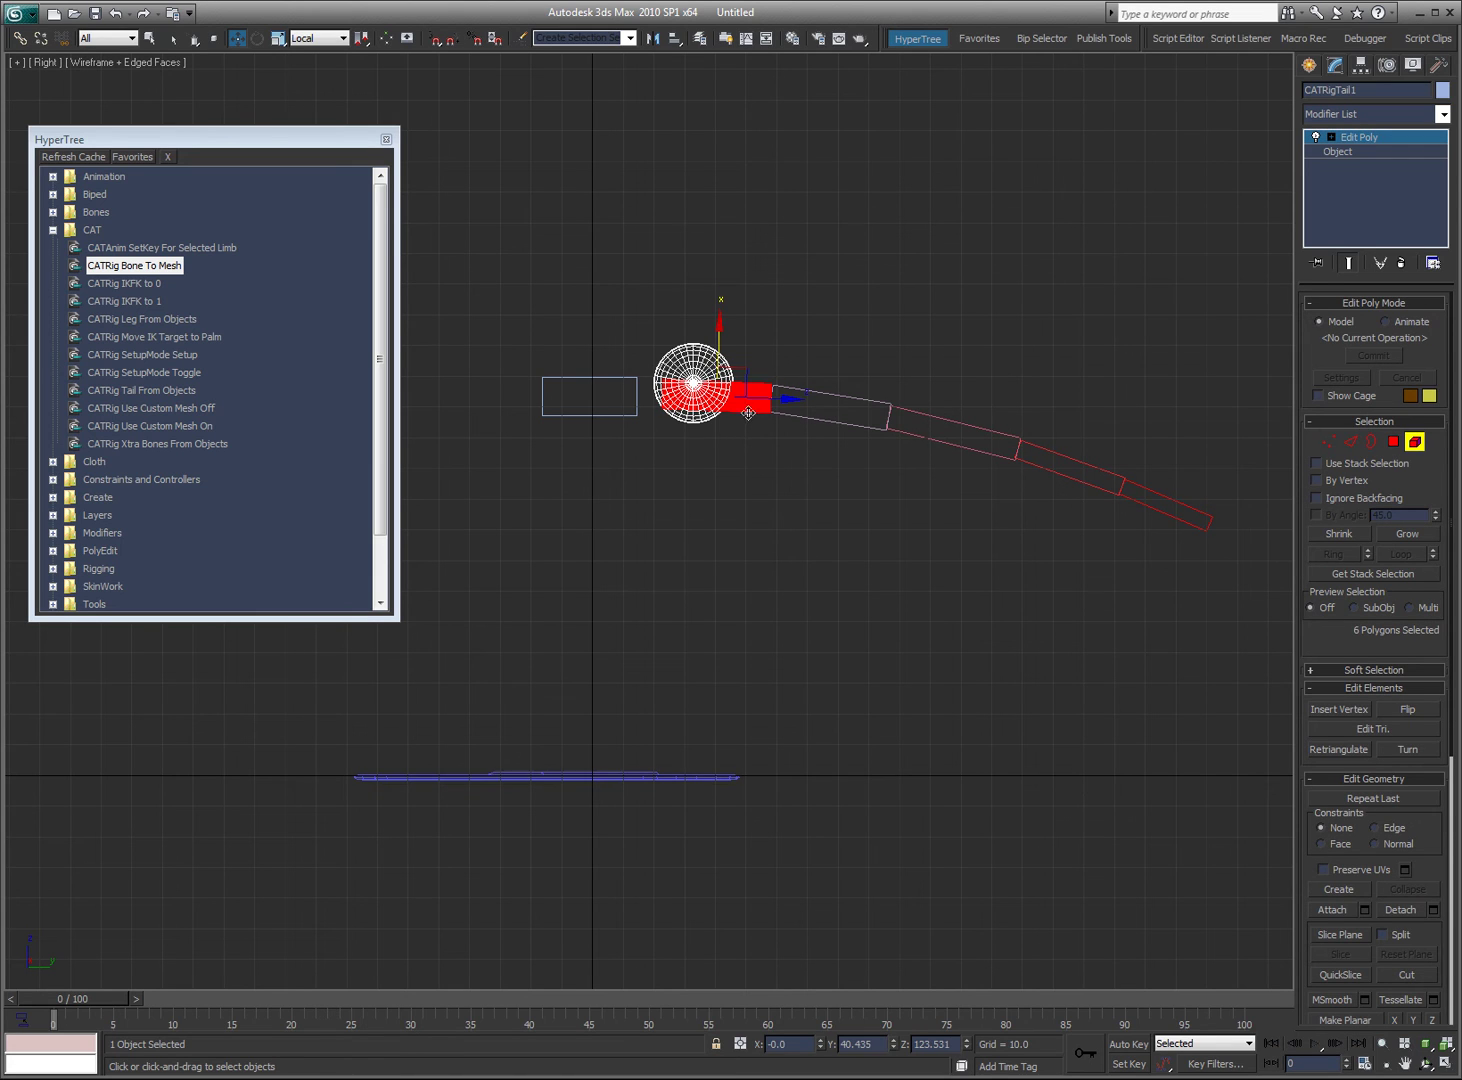
left_click(956, 410)
left_click(1414, 441)
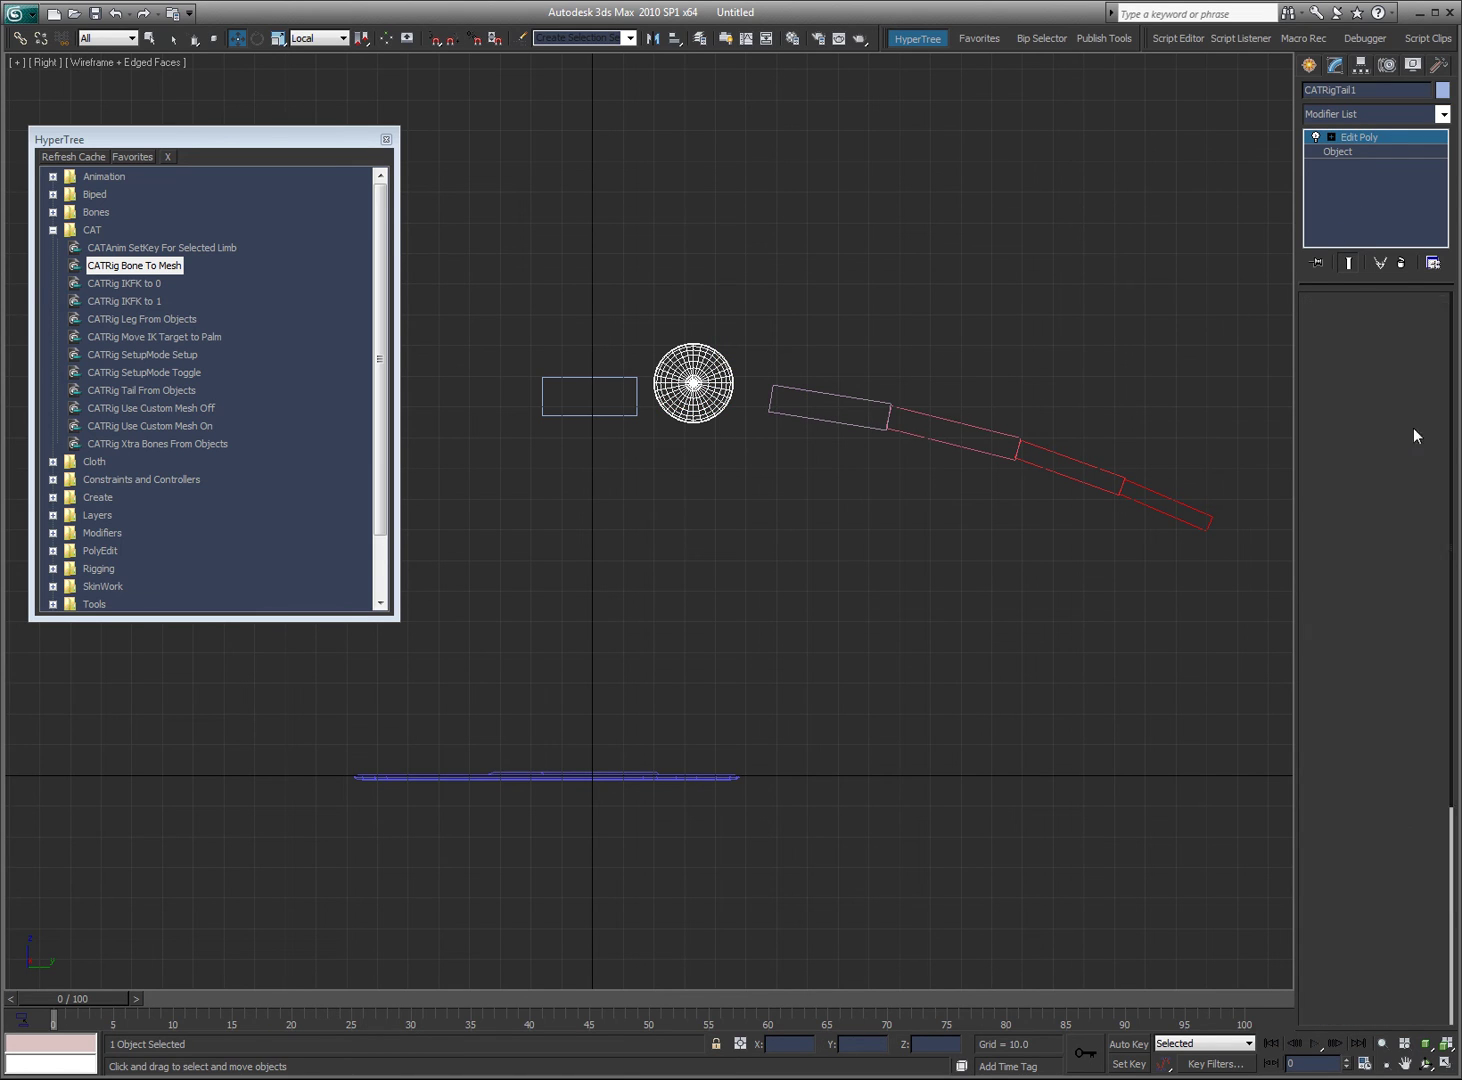
right_click(1374, 140)
left_click(1448, 302)
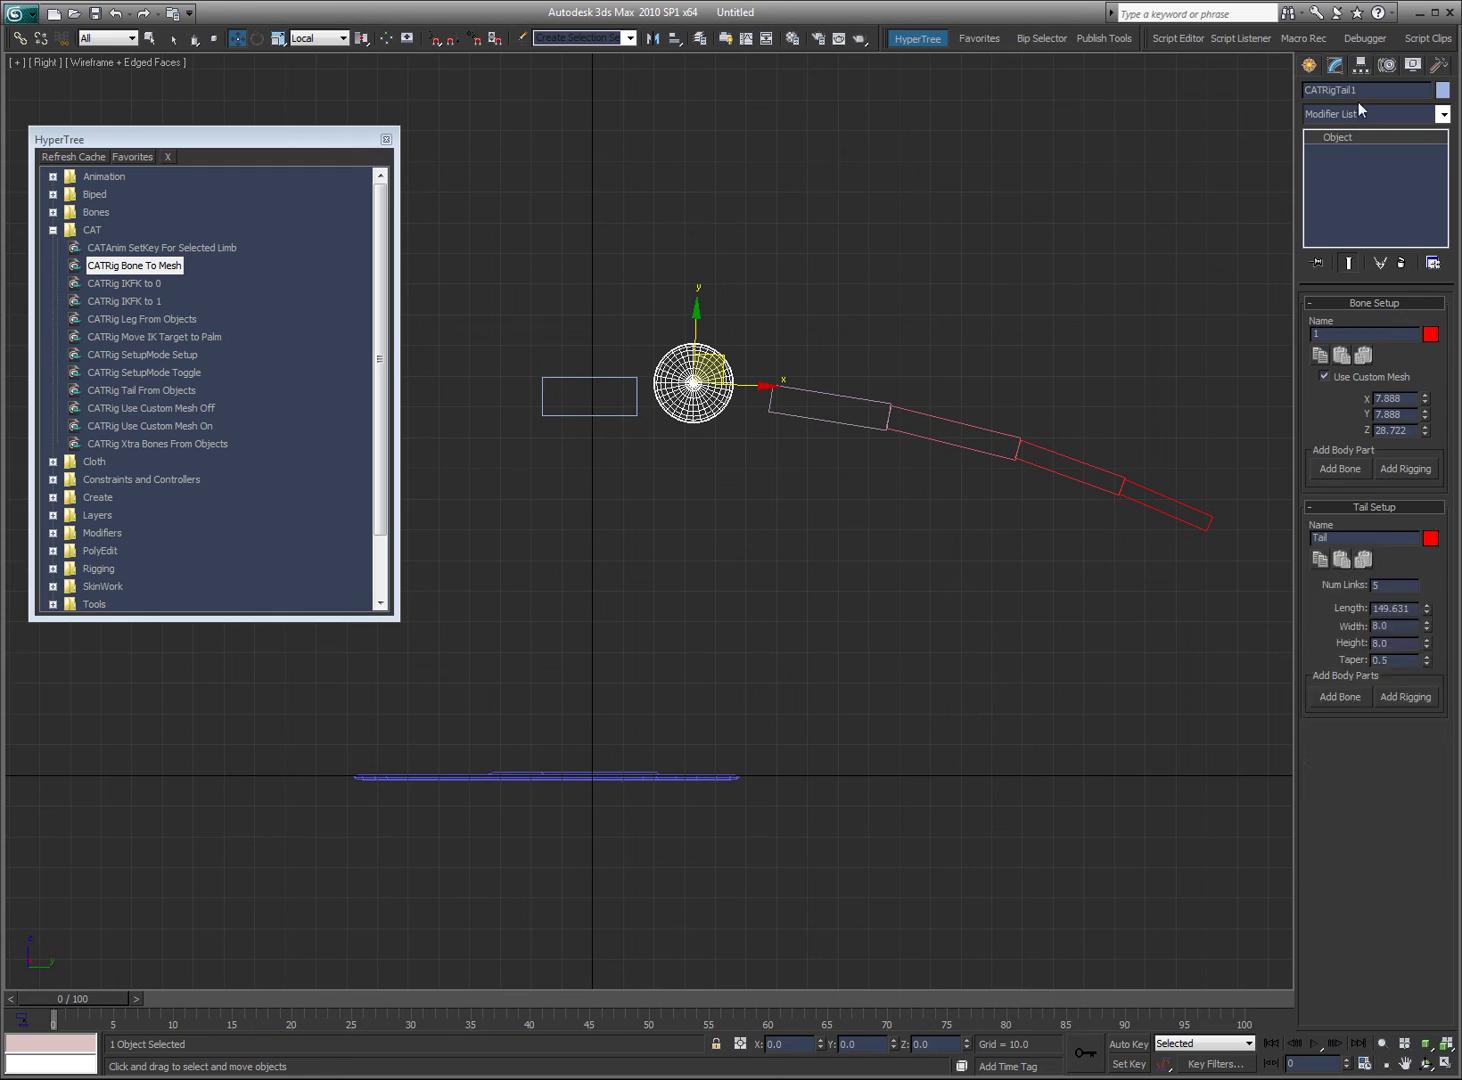
left_click(900, 335)
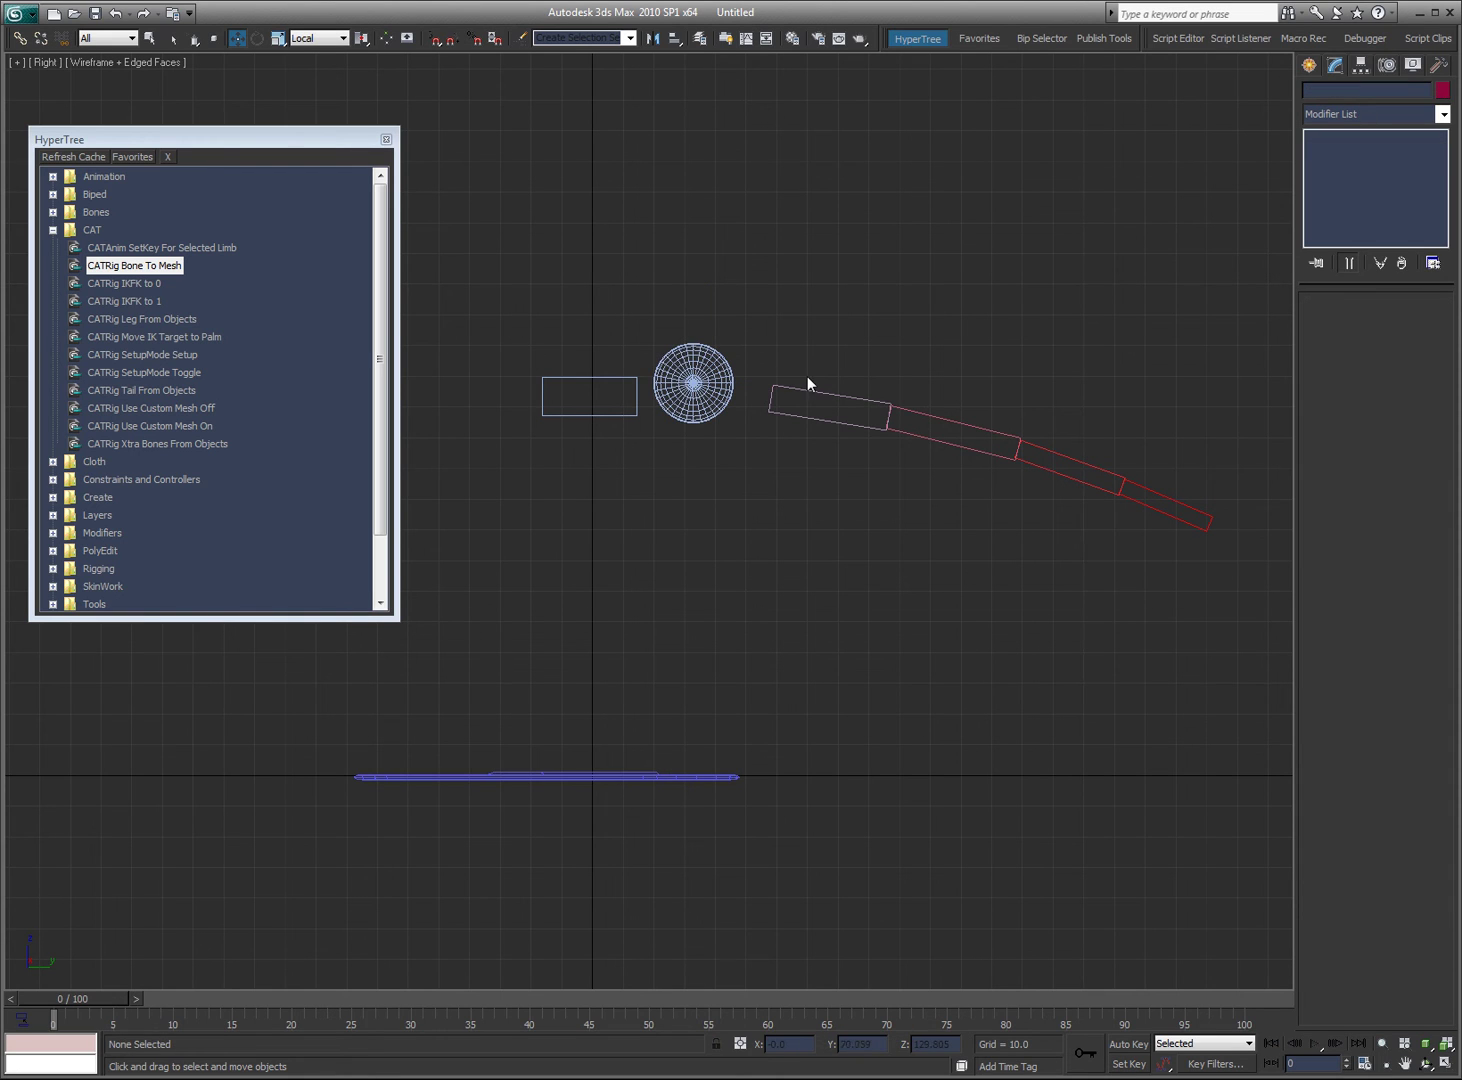
left_click(861, 411)
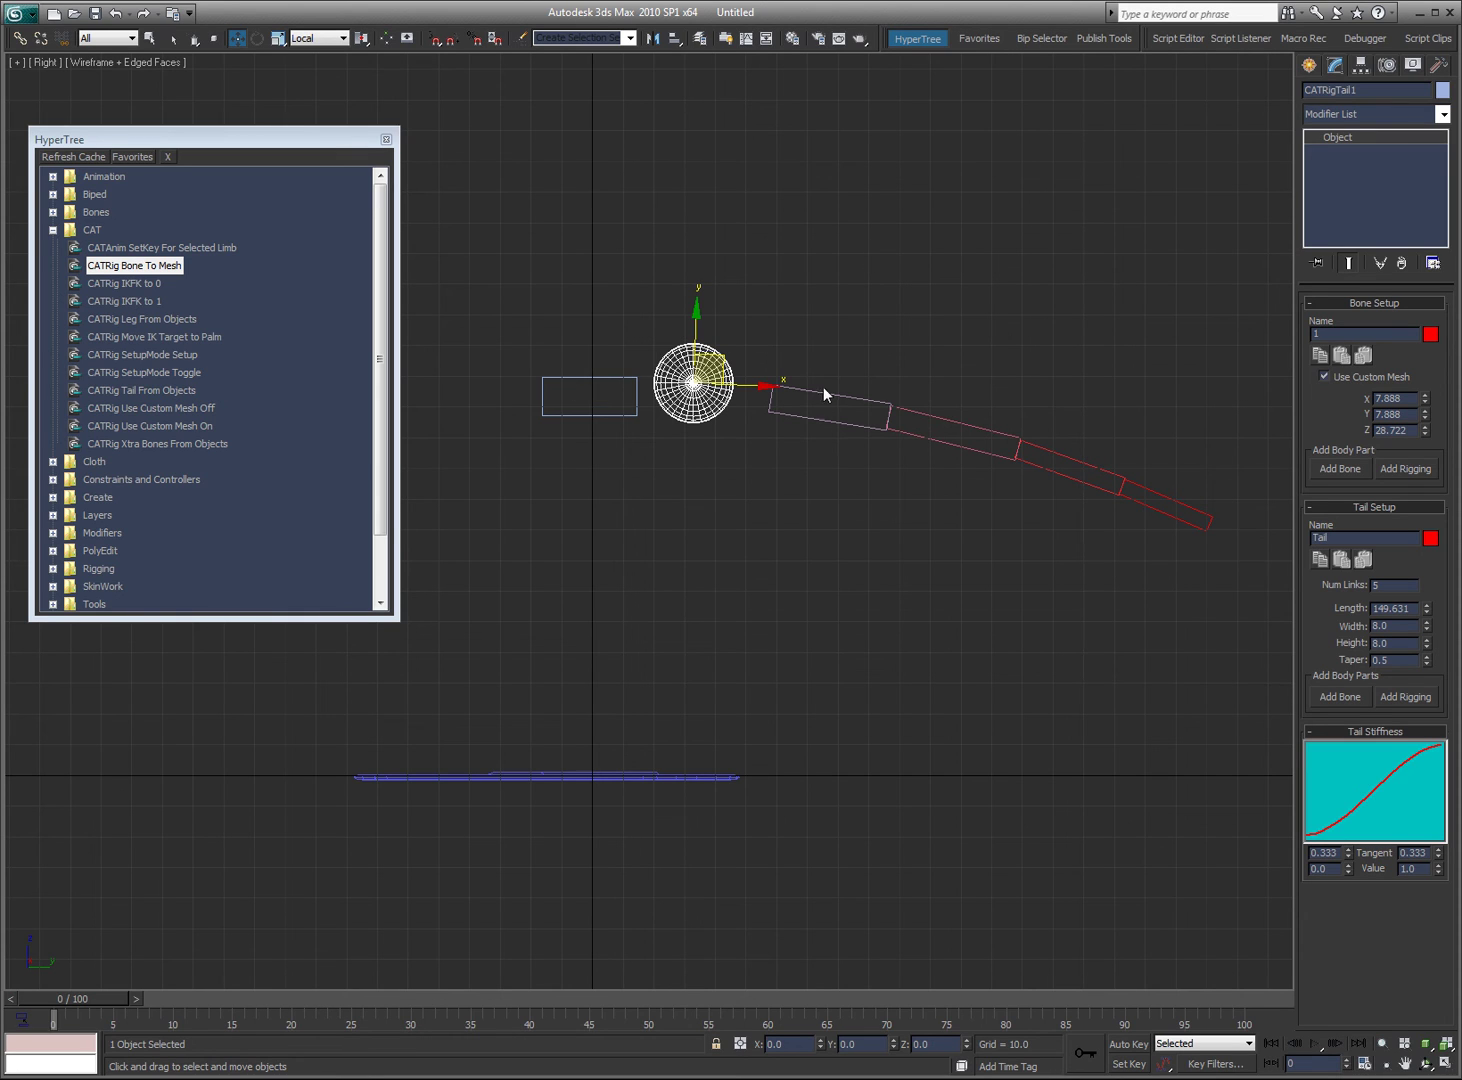
left_click(1222, 496)
Step: Select all five tail segments and run CATRig Use Custom Mesh Off, then On
double_click(803, 413)
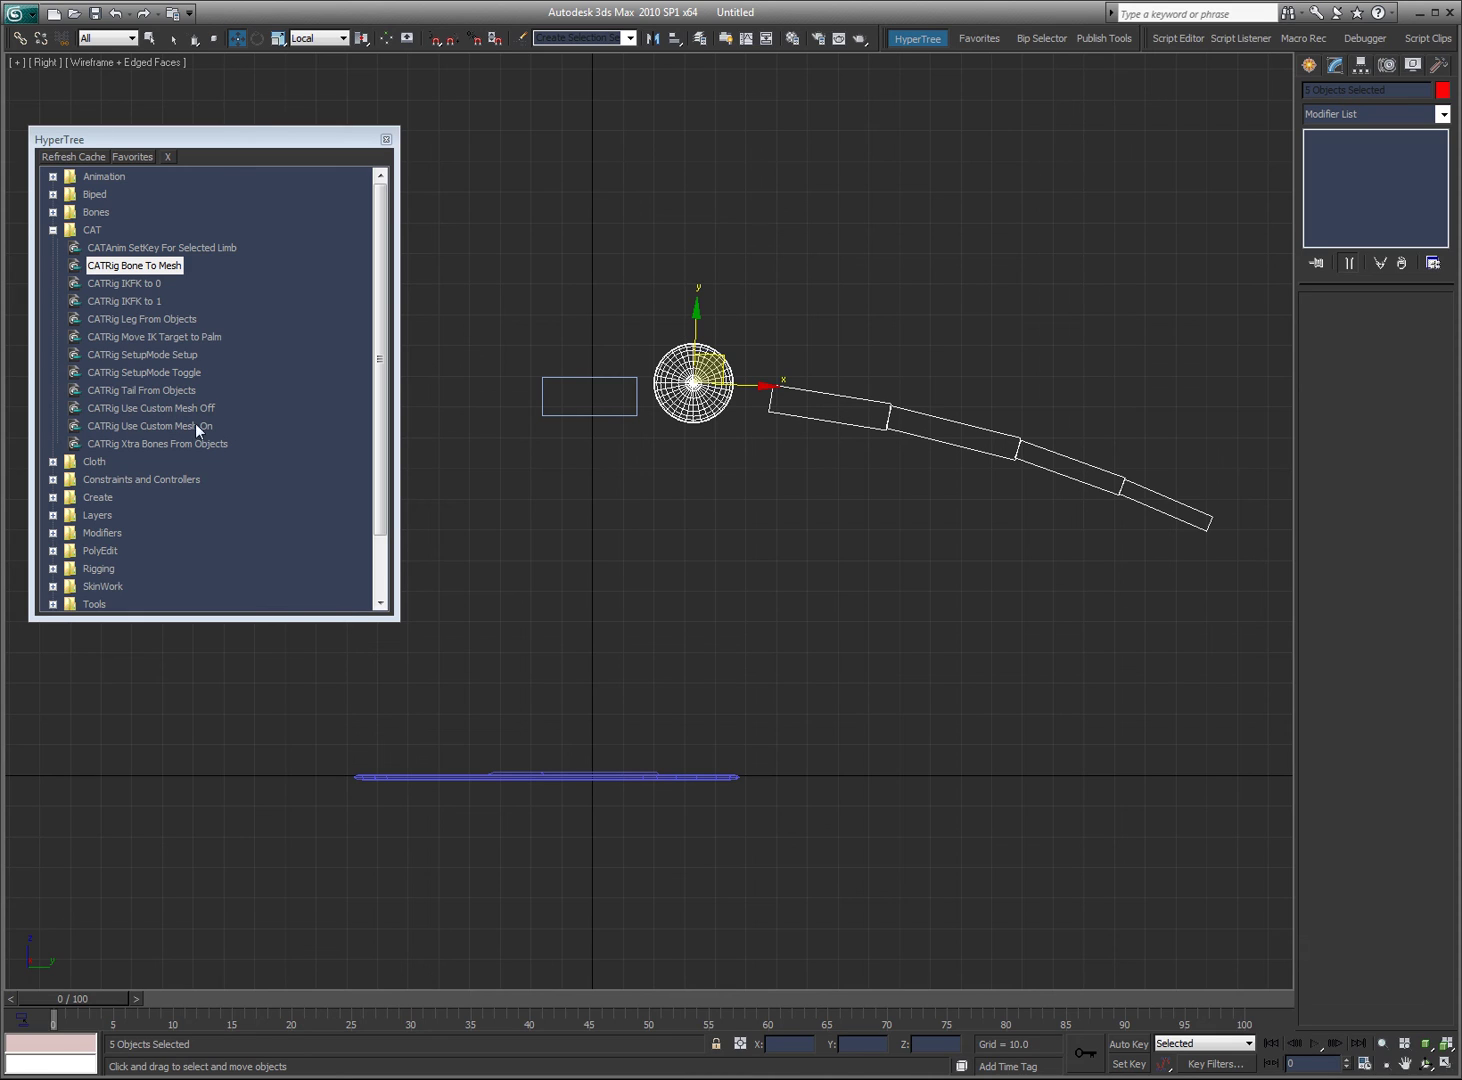
double_click(173, 406)
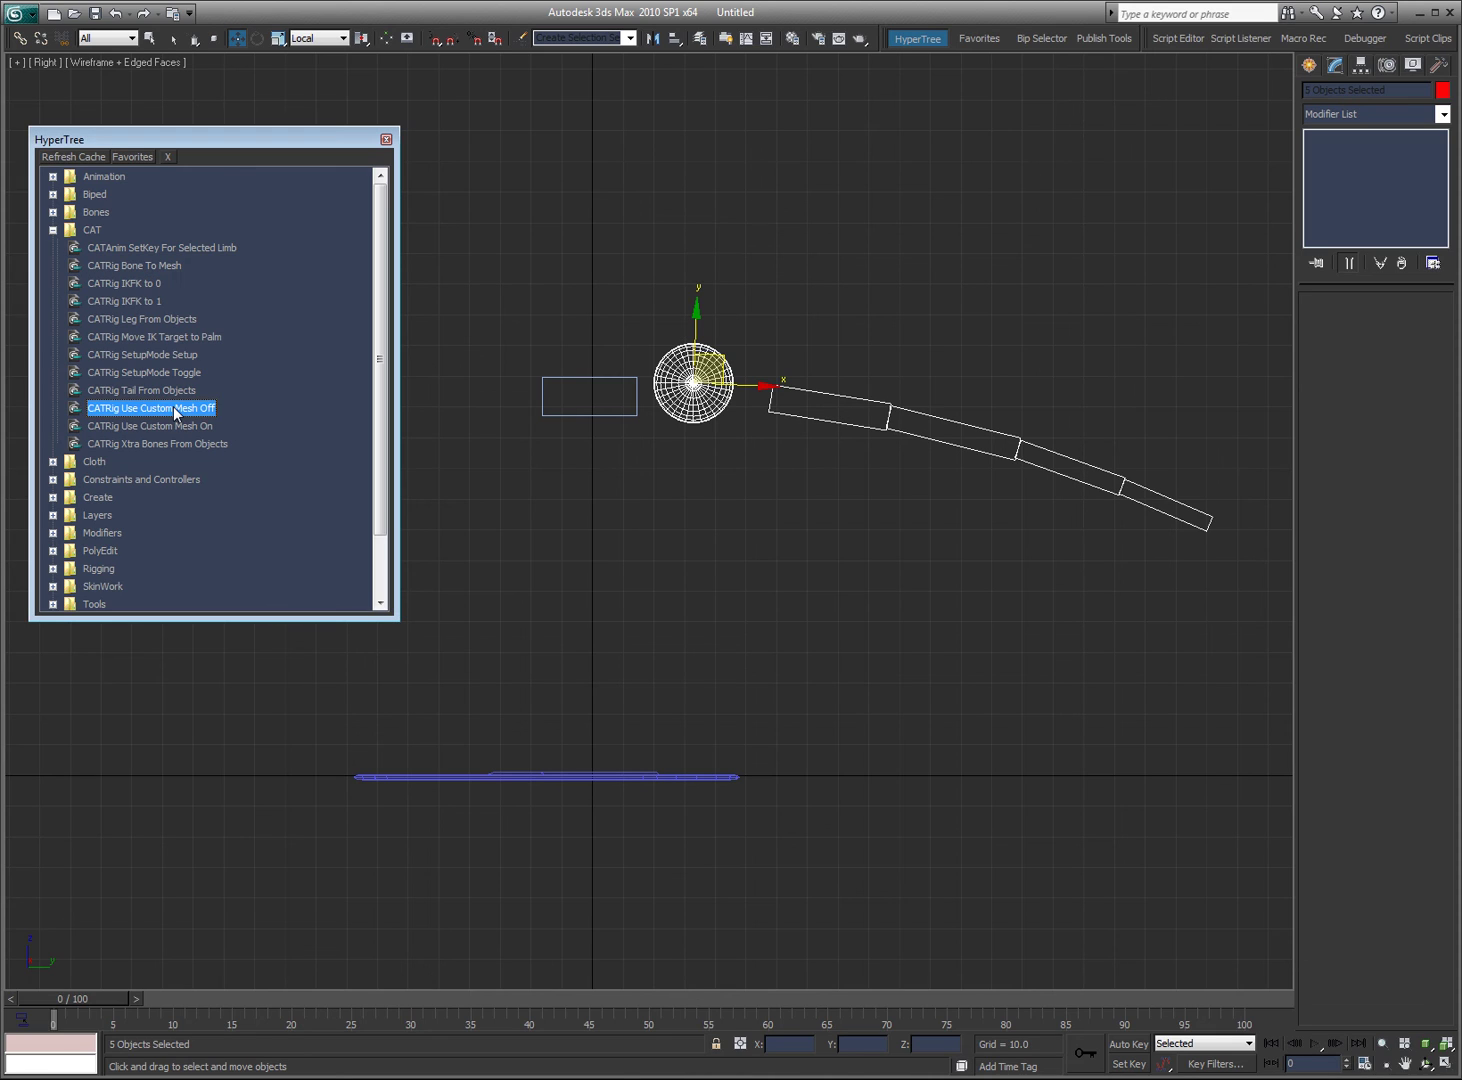
double_click(181, 426)
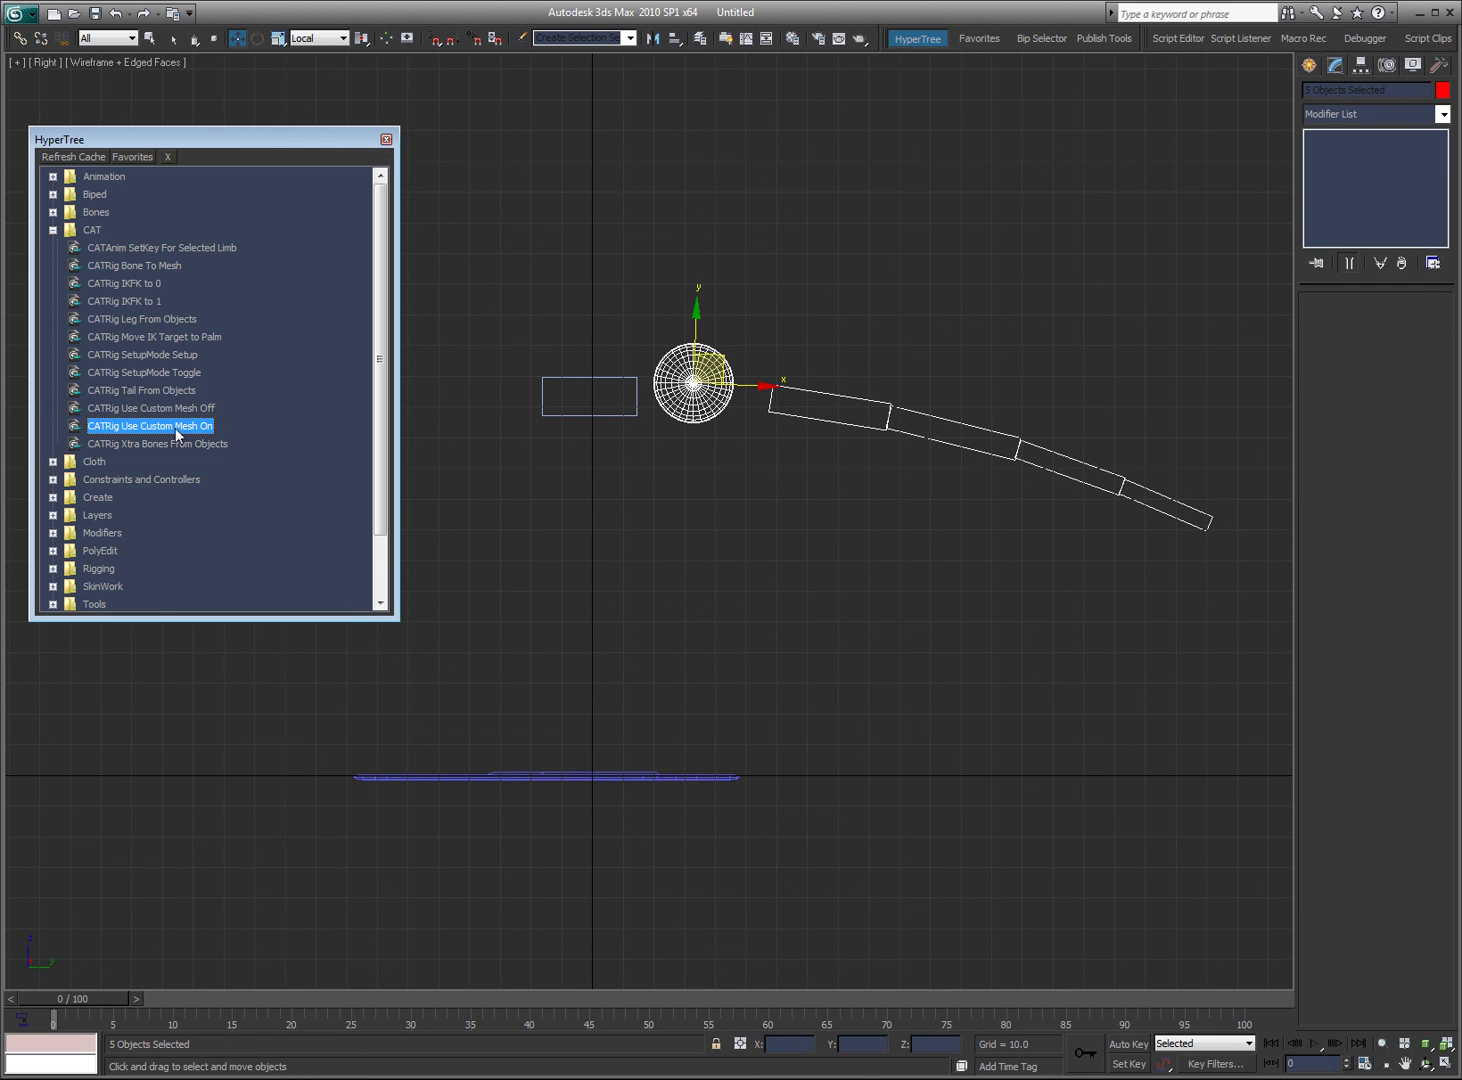
Step: Select only the first tail bone and run CATRig Use Custom Mesh Off
left_click(806, 215)
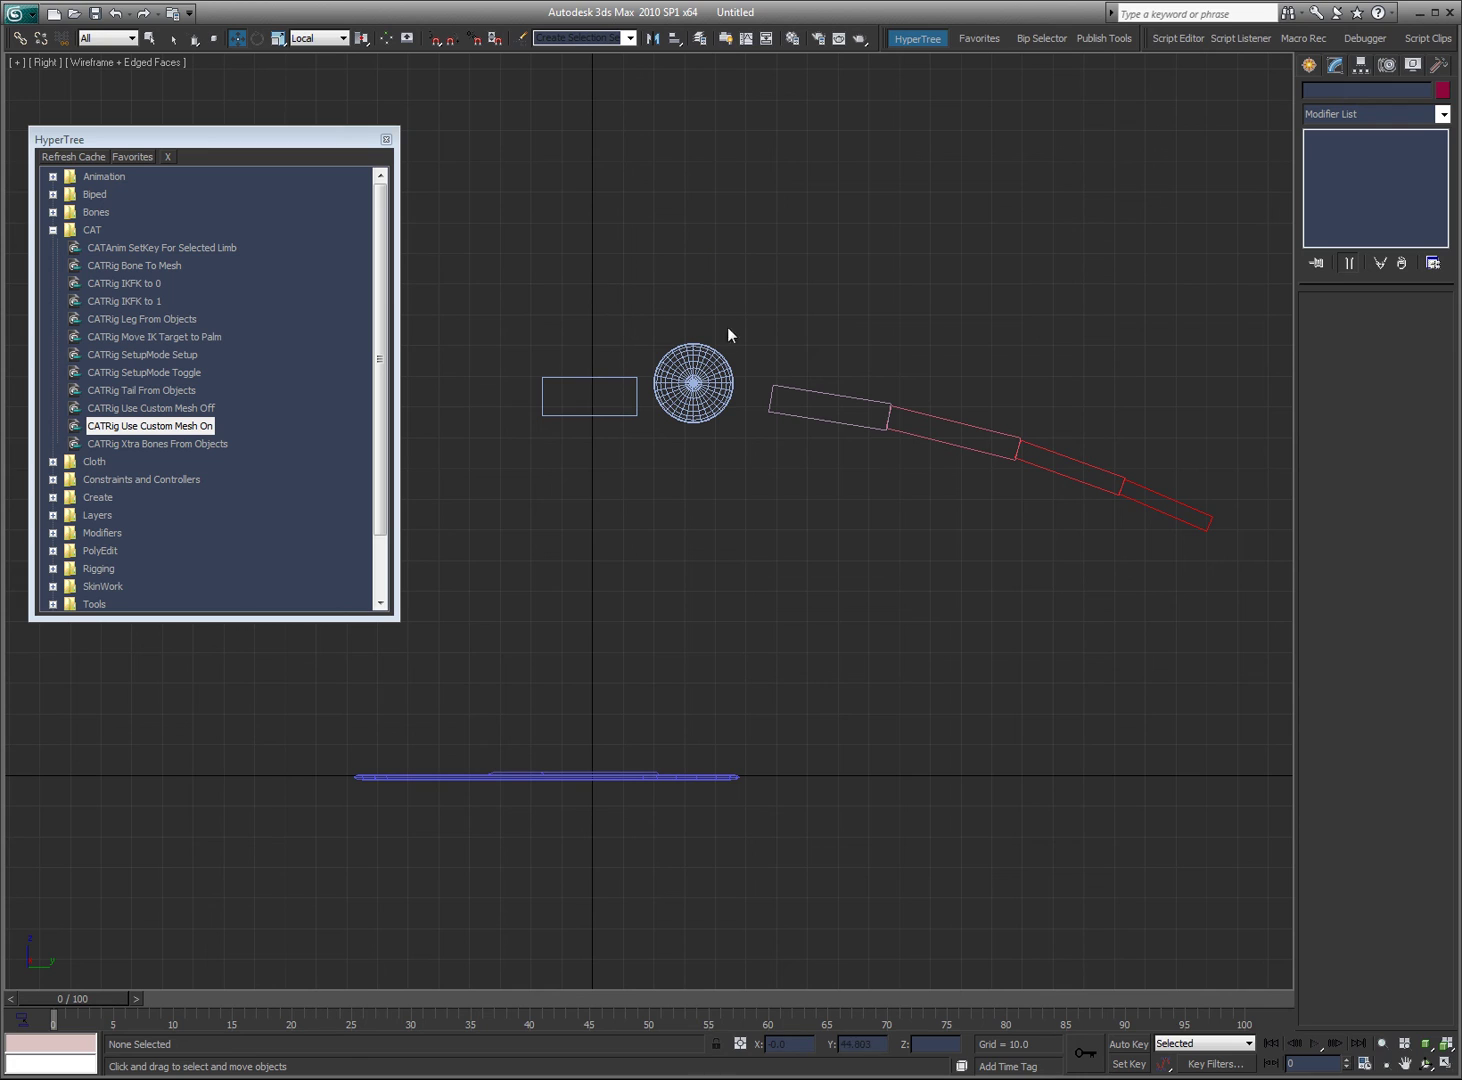
left_click(718, 358)
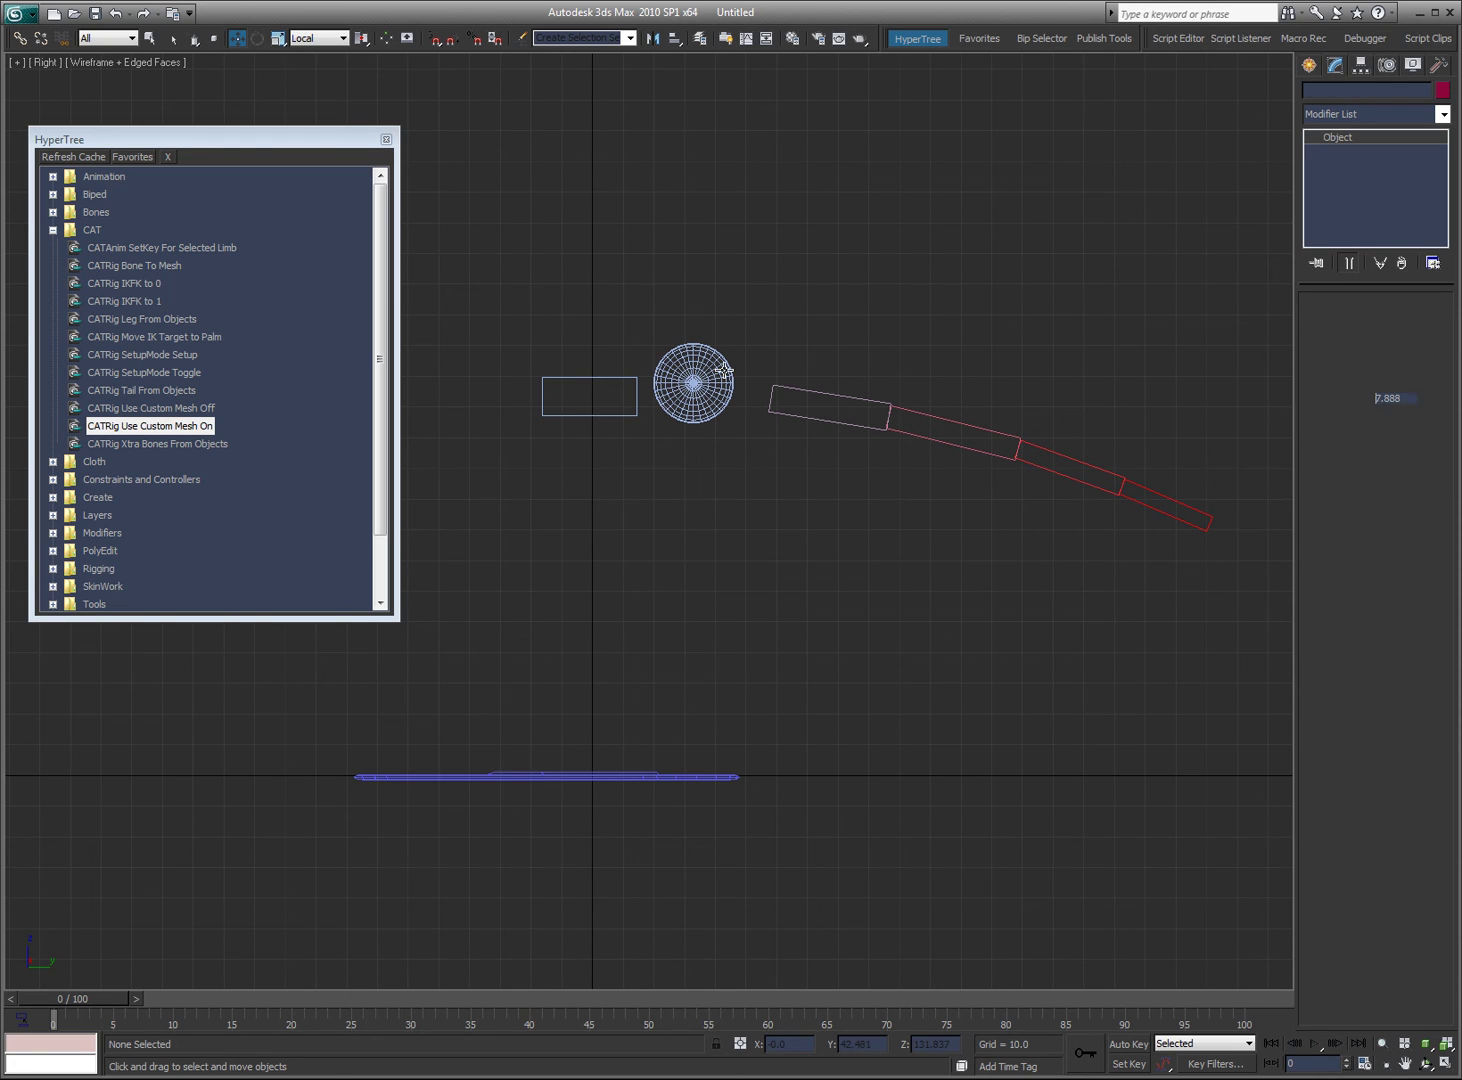
double_click(191, 410)
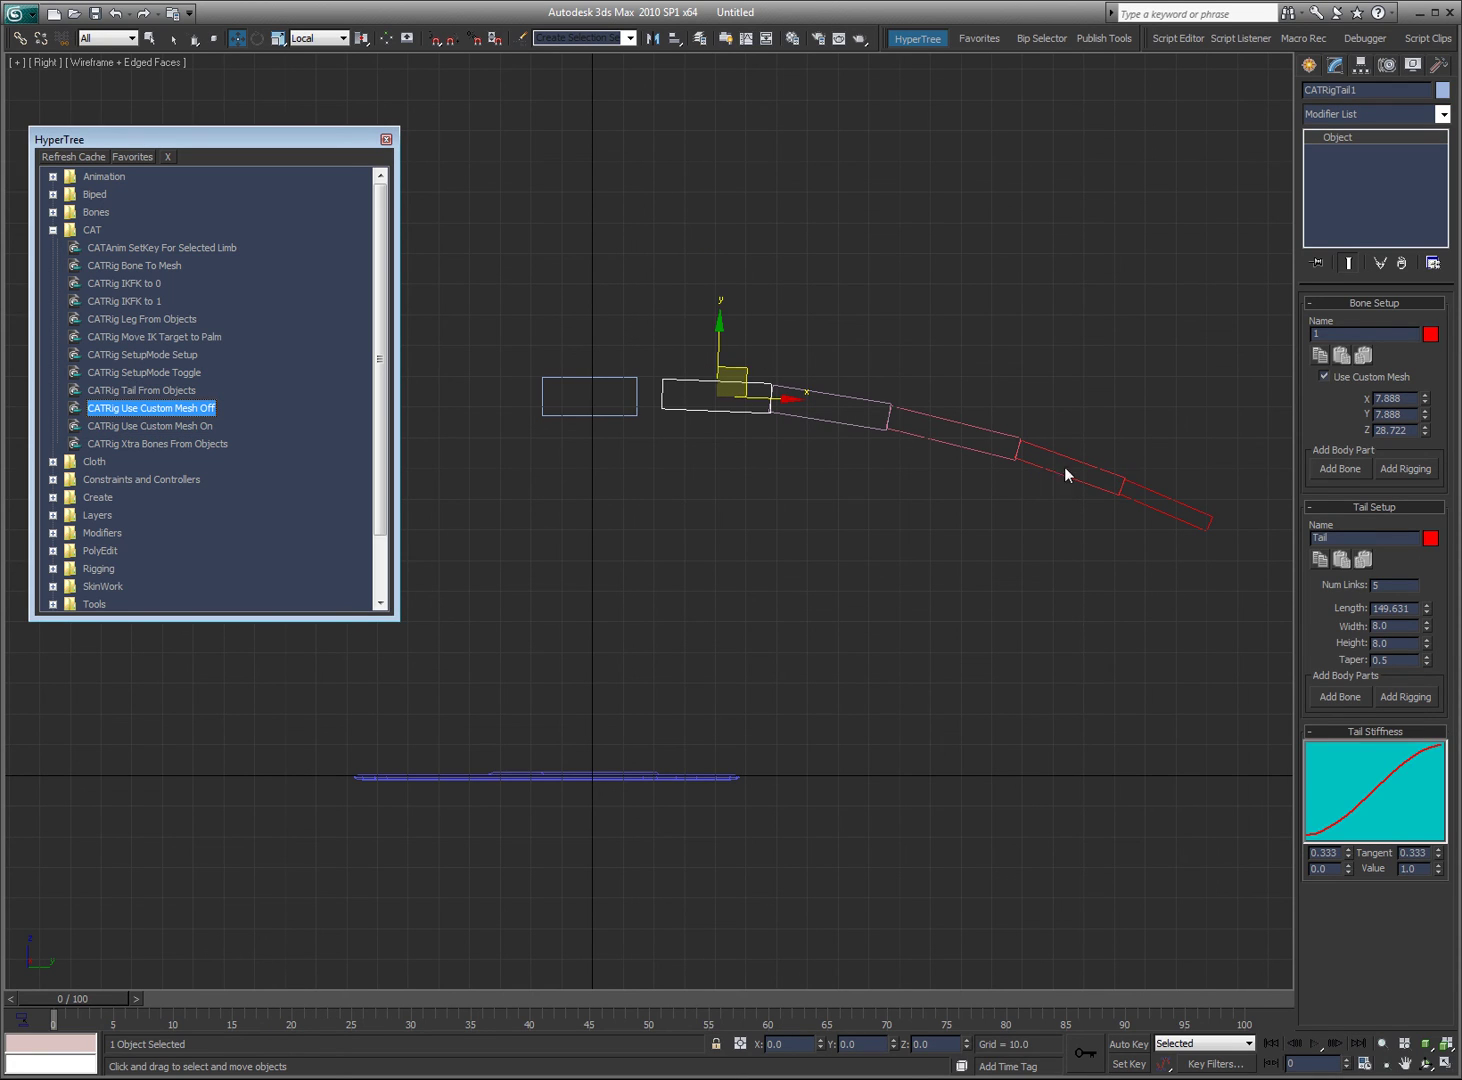